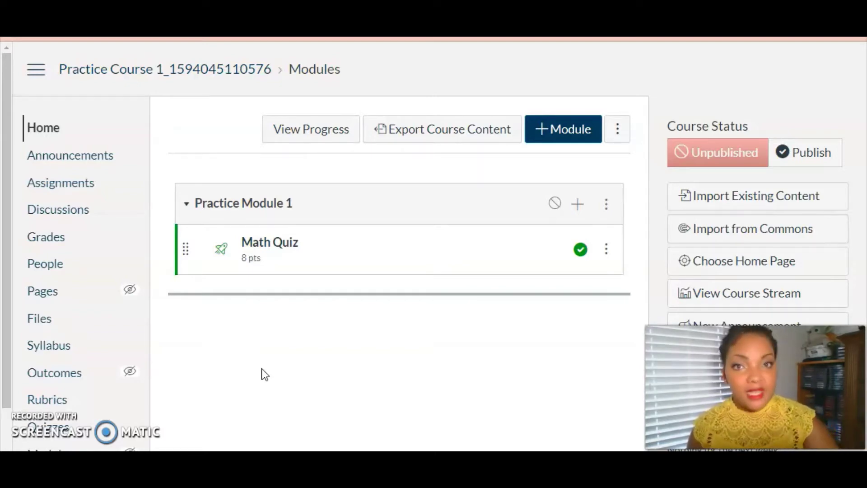
Open the course's quizzes and go to the management page for its question banks.
scroll(265, 375, down, 3)
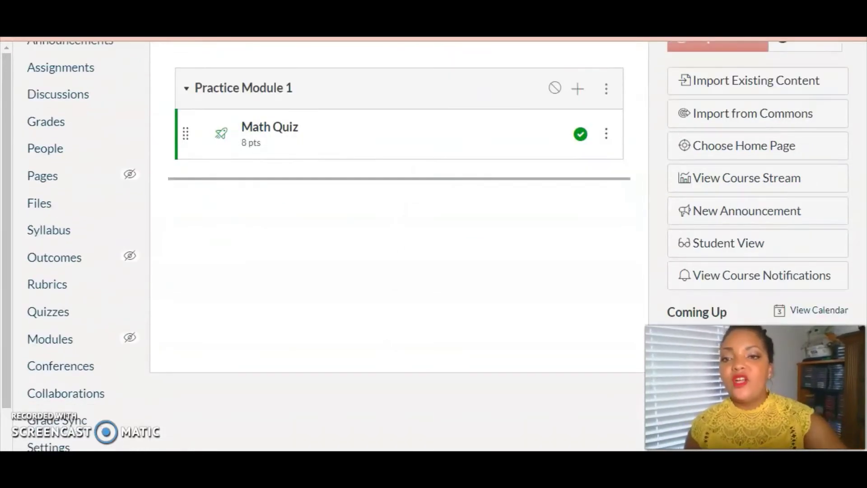
click(65, 321)
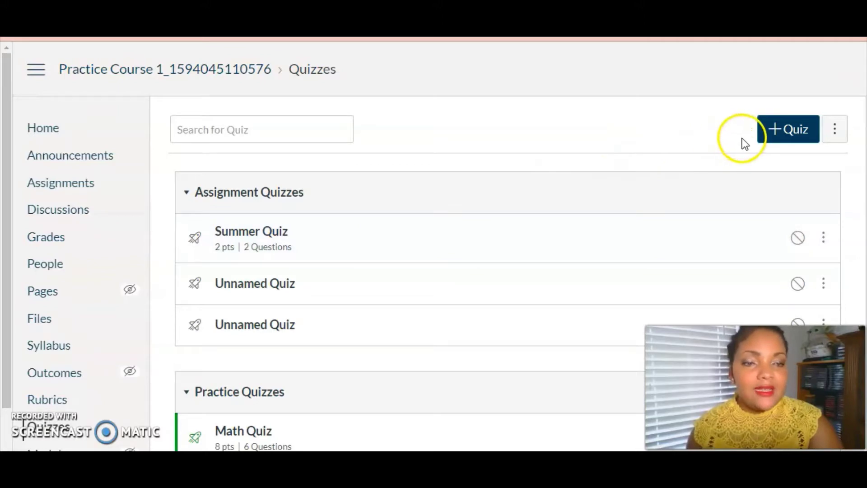
click(777, 138)
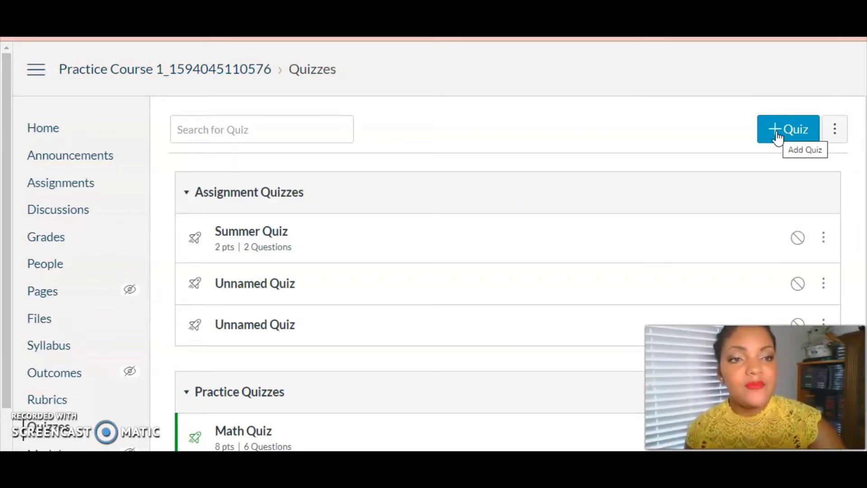
click(834, 131)
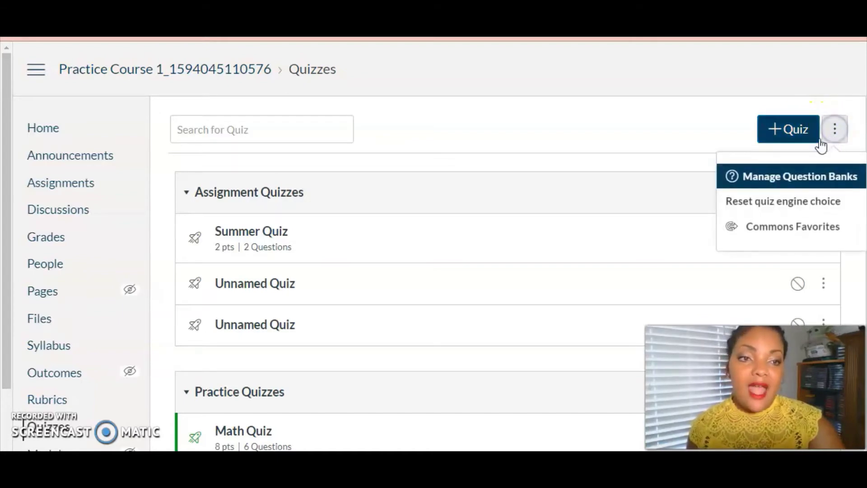
click(805, 177)
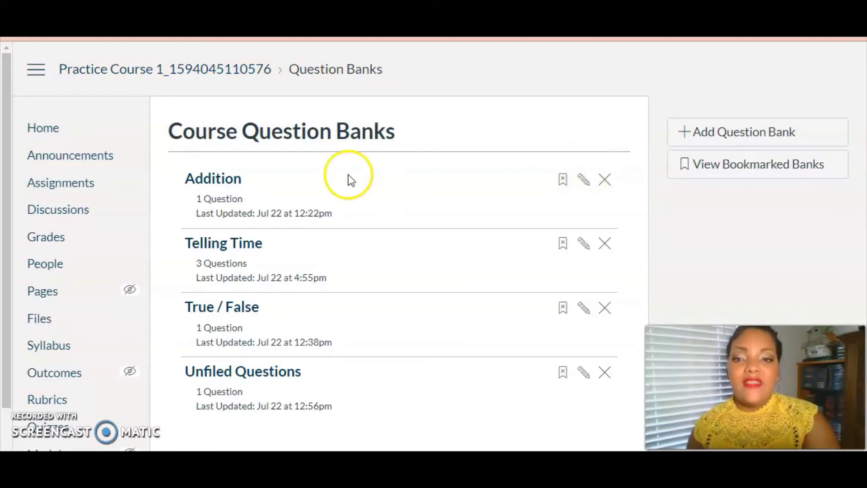
Look at the question stored in the Addition bank, then return to the list of question banks.
click(222, 178)
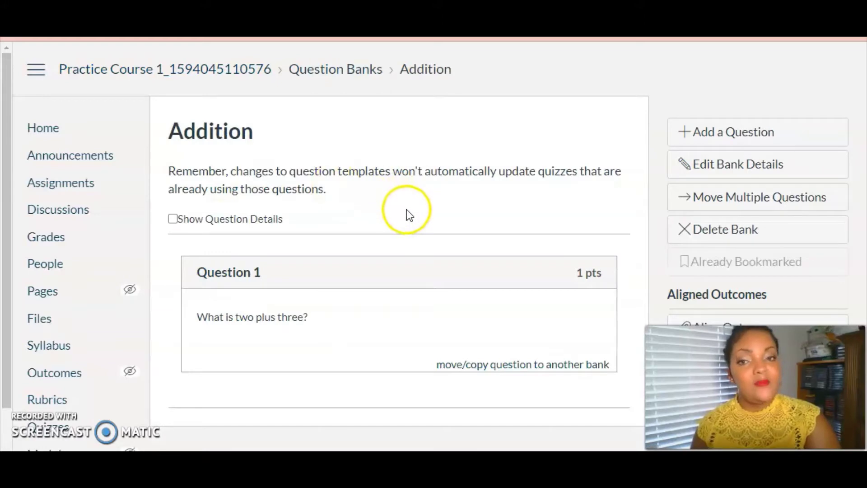
mouse_move(382, 276)
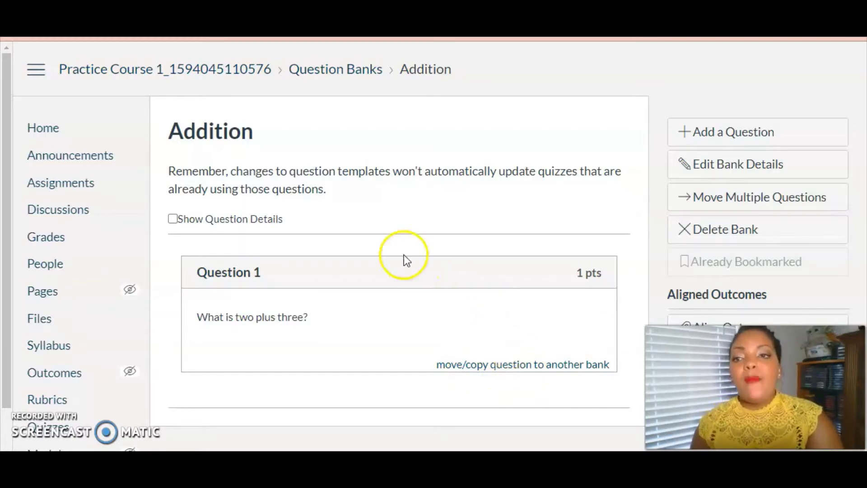
click(368, 70)
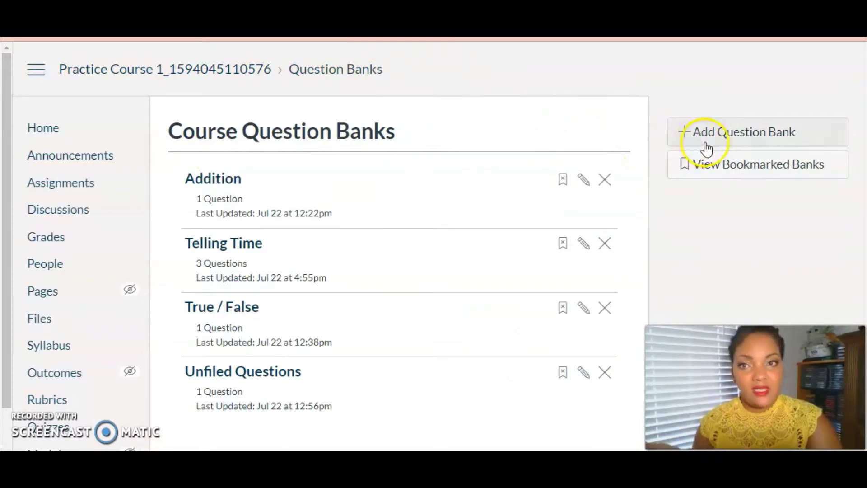
Add a new course question bank named "Multiplication".
click(730, 132)
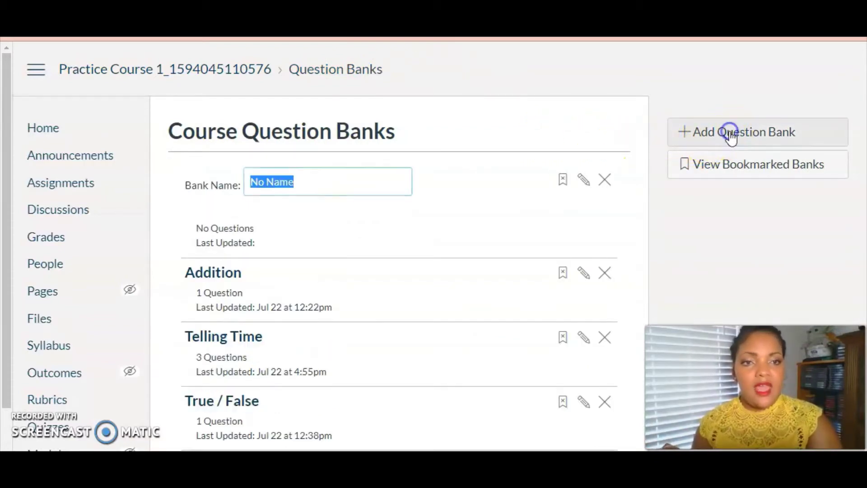
text(Mul)
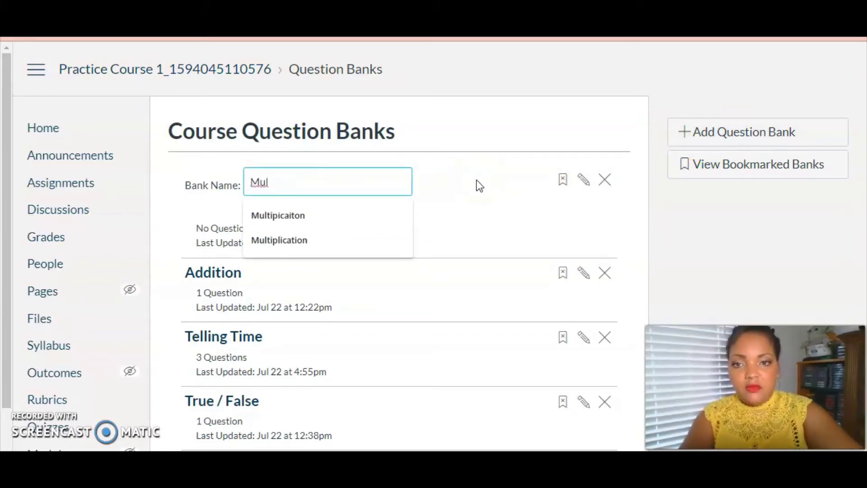
text(tiplication)
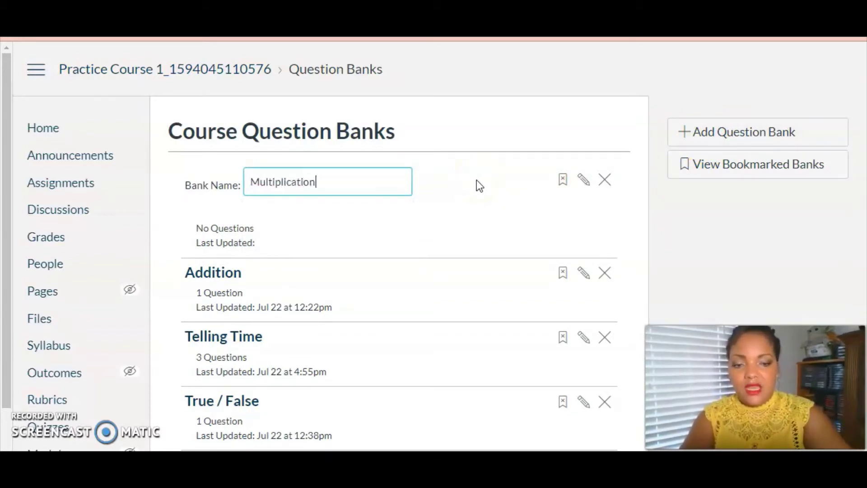
key(Return)
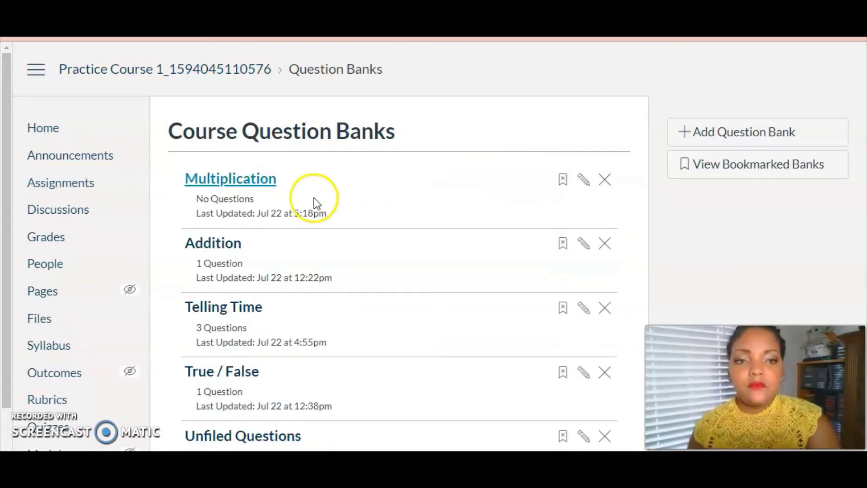
Open the Multiplication bank and start a new question of the Multiple Choice type.
click(258, 180)
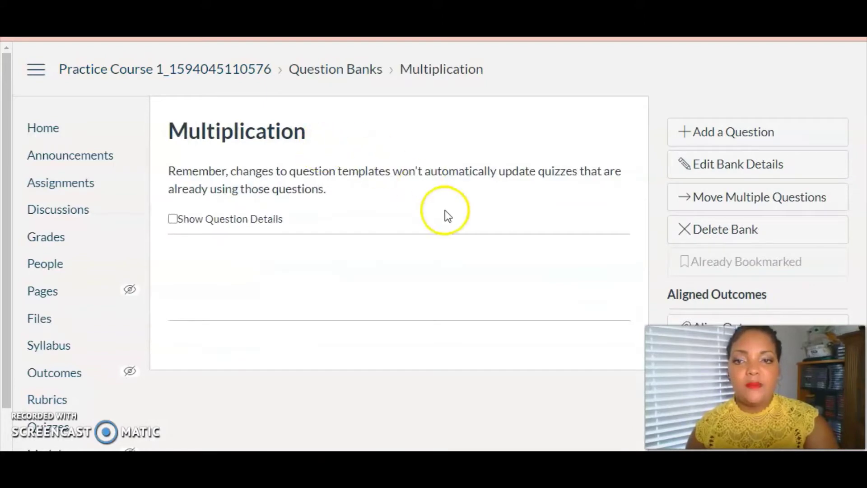
click(724, 133)
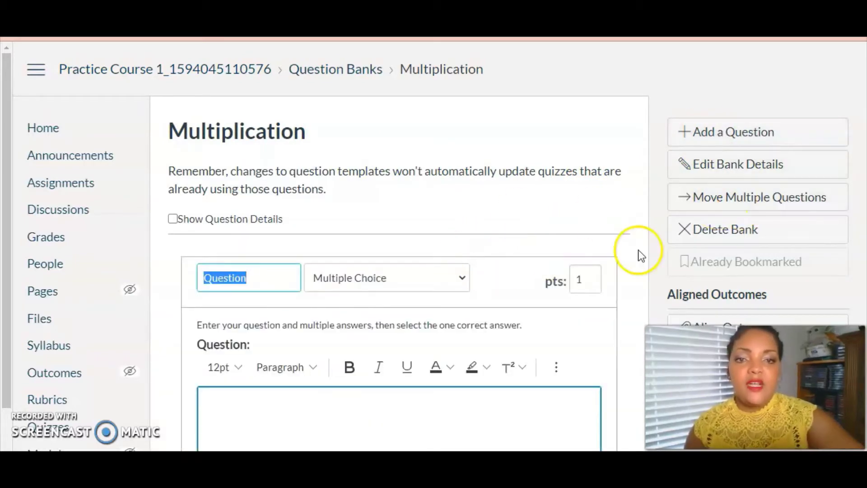
scroll(638, 251, down, 3)
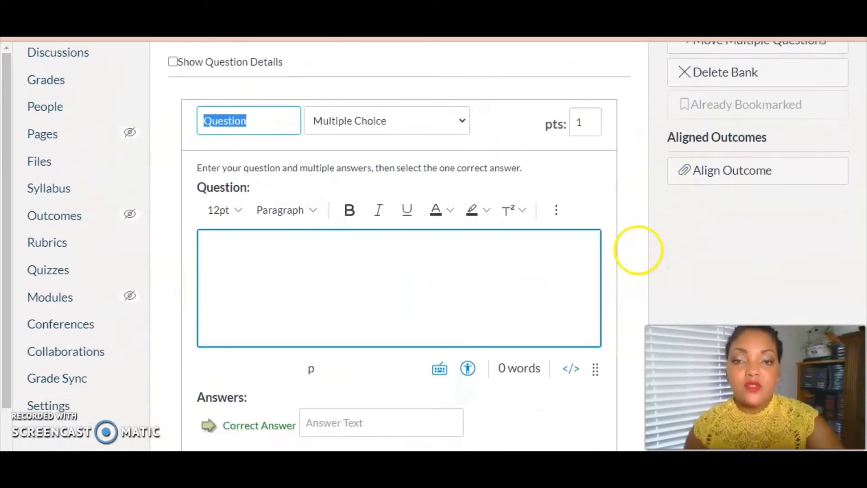
click(453, 126)
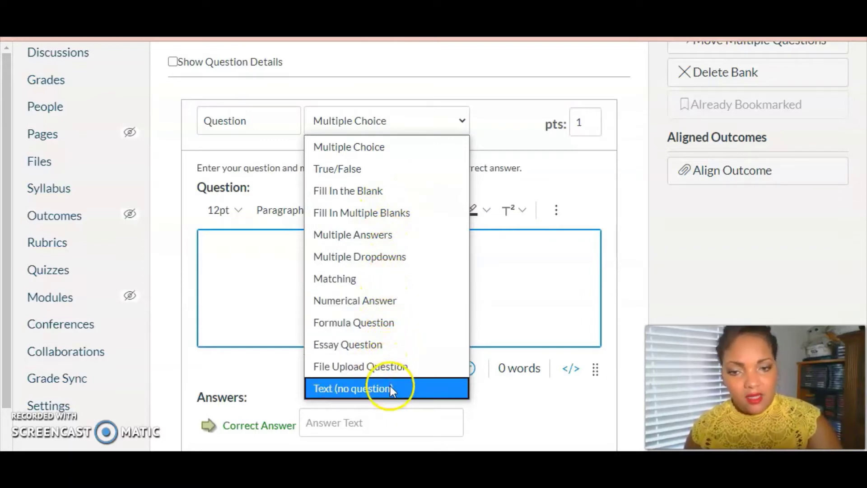
click(367, 151)
Enter the question text "What multiplication fact is represented by the following array.".
click(357, 255)
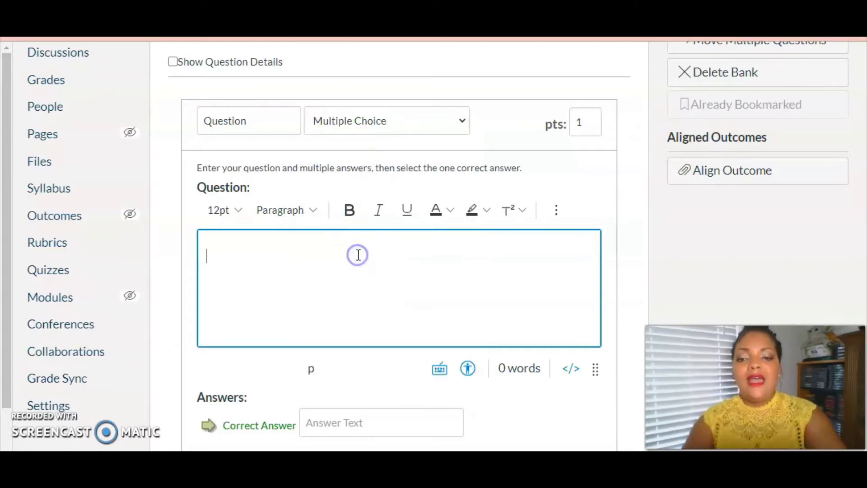
text(What )
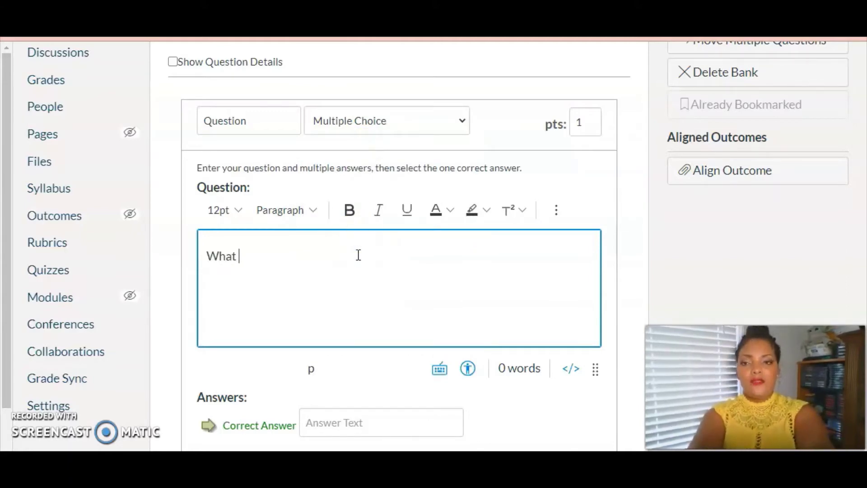
text(multiplication)
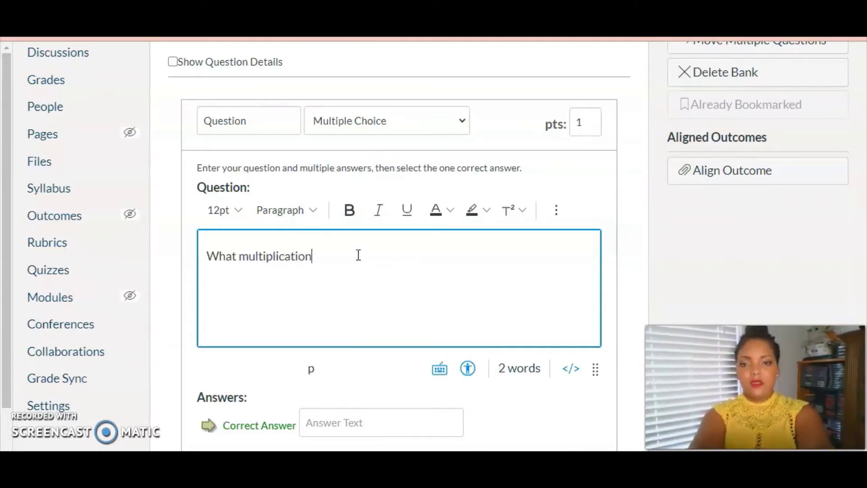
text( f)
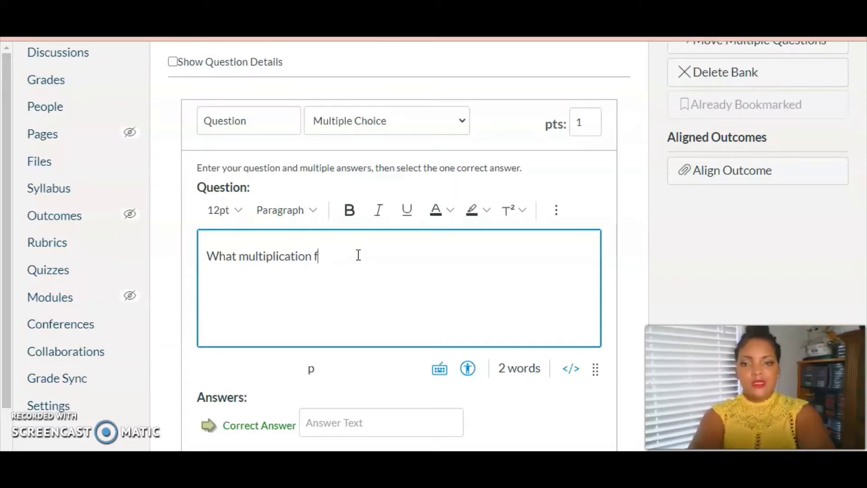
text(act is)
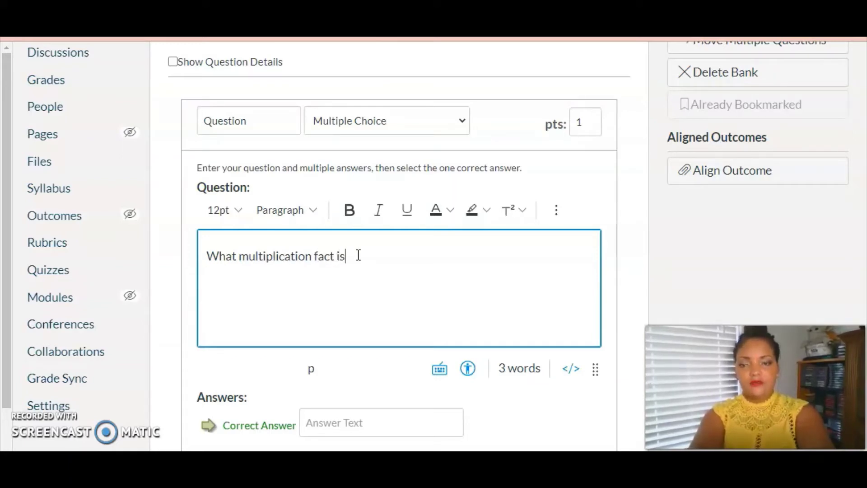
text( represente)
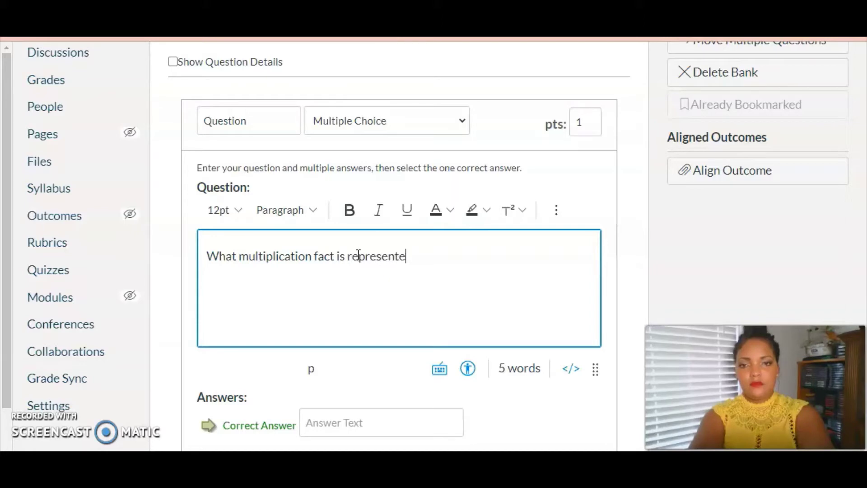
text(d by the following)
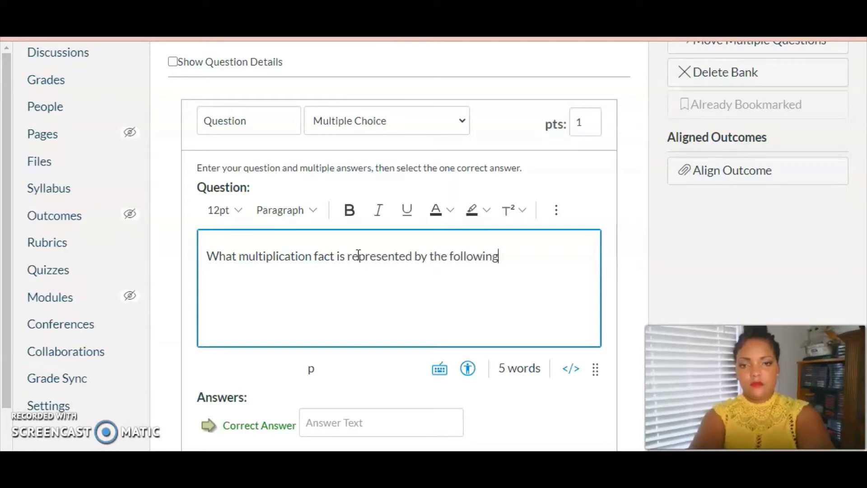
text( array.)
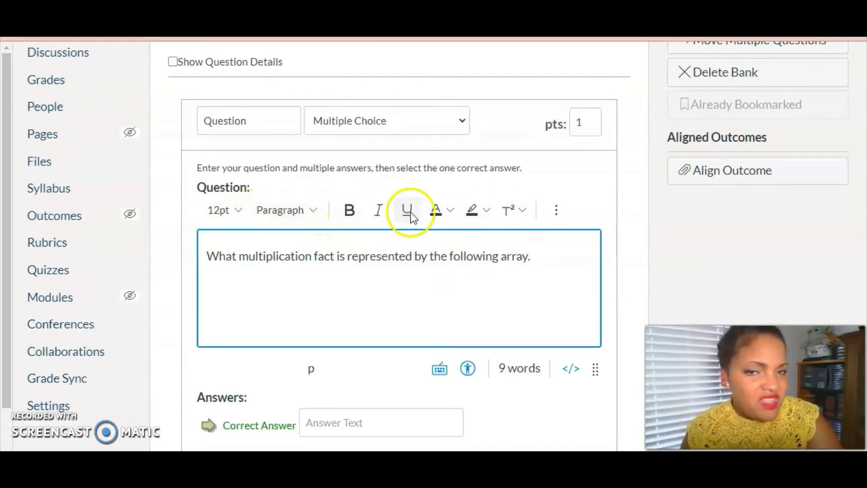
Show the question editor's additional tools and review the external and course link options.
click(556, 211)
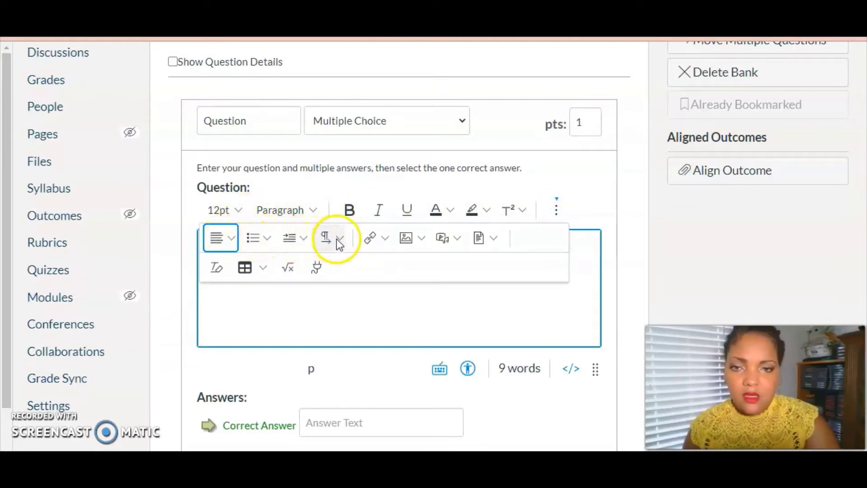
click(384, 240)
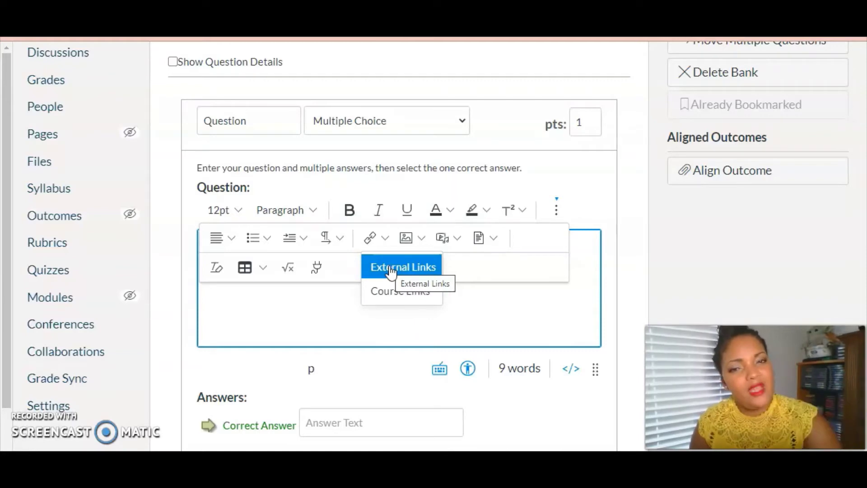
click(397, 294)
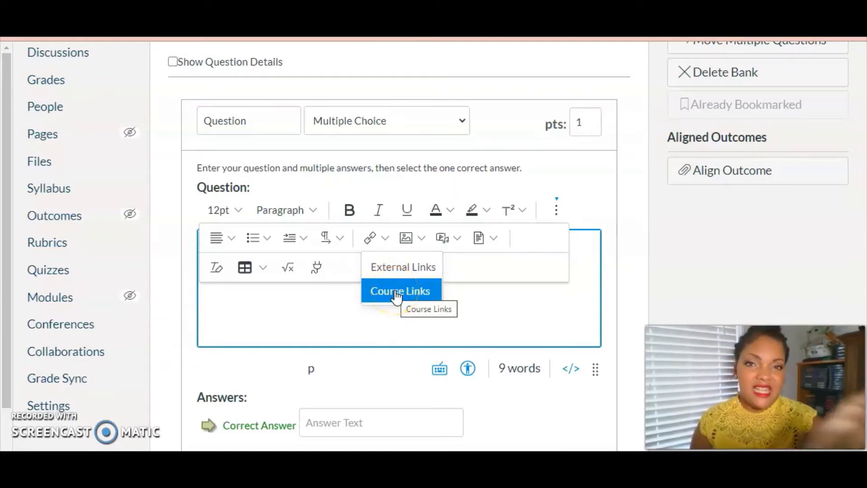
Start an image upload for the question and search Unsplash for "eggs".
click(420, 238)
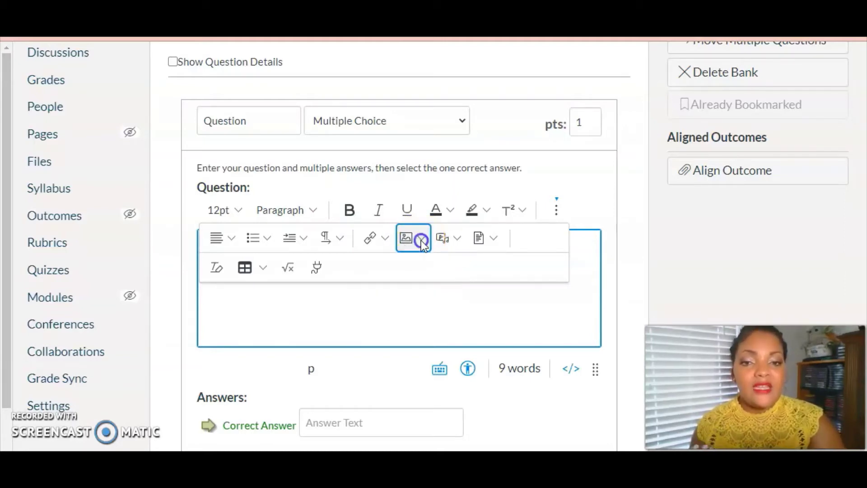
click(421, 240)
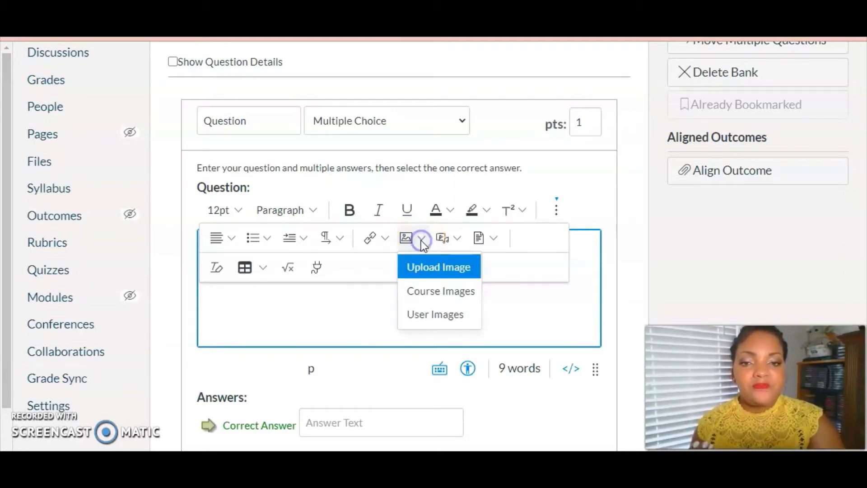
click(428, 272)
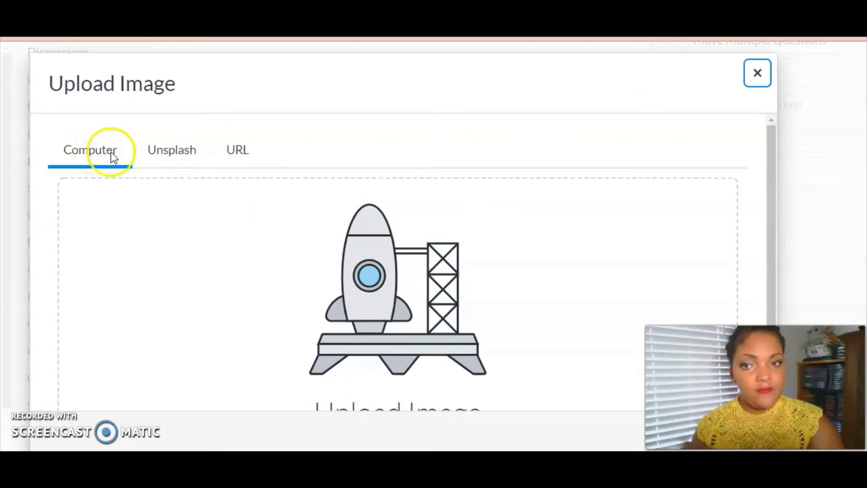
click(183, 159)
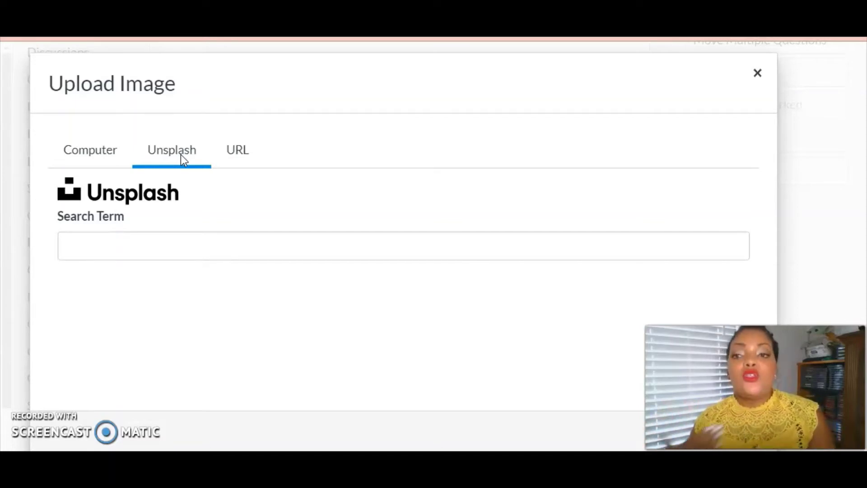
click(208, 244)
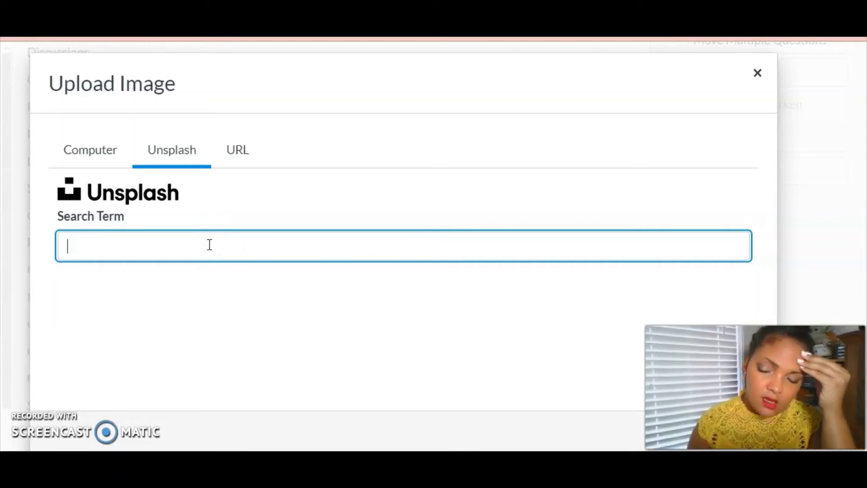
text(eggs)
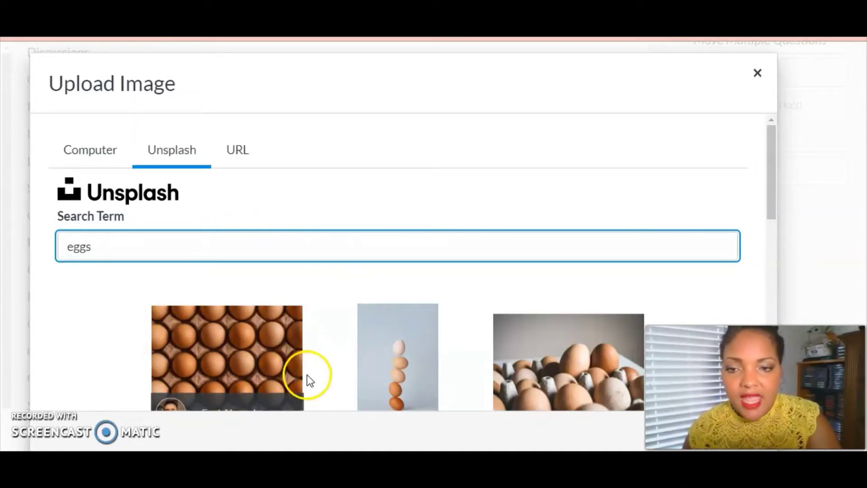
Choose the Unsplash photo of brown eggs arranged in rows in a tray and insert it below the question text.
click(275, 350)
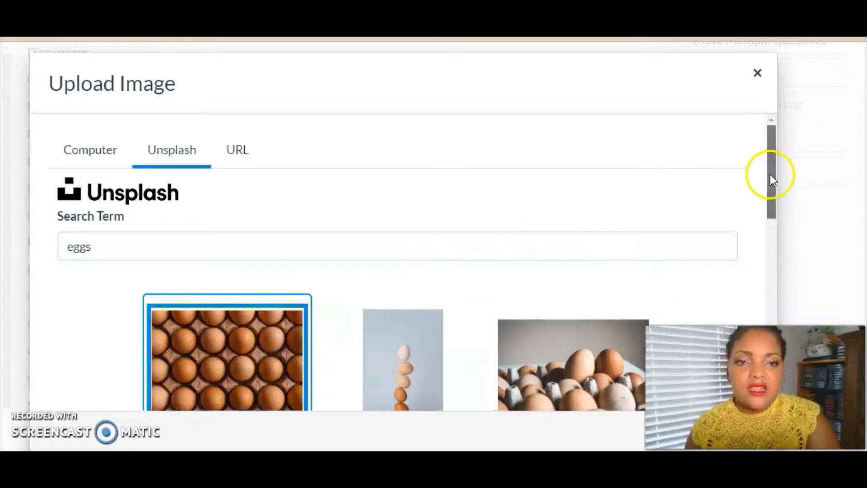
drag(771, 178, 774, 203)
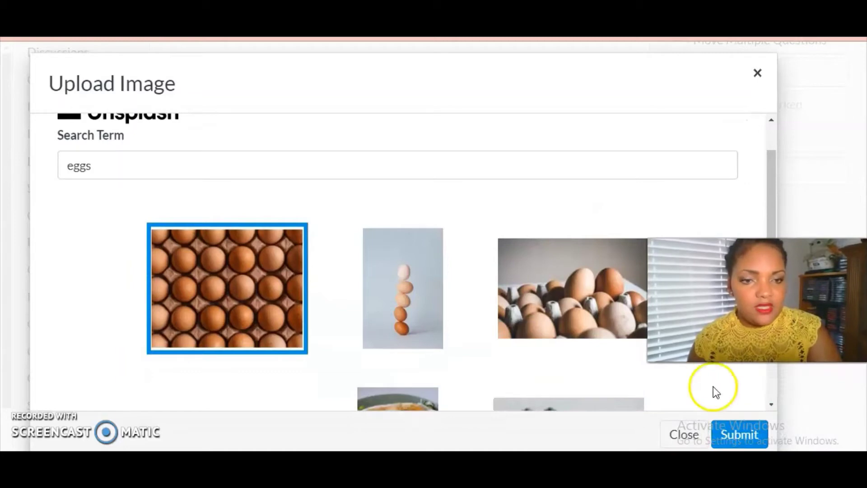
click(739, 434)
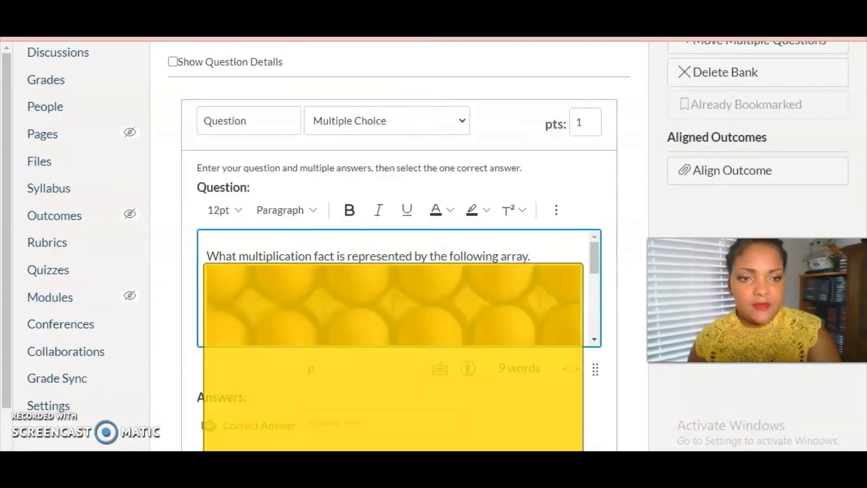
Show the inserted egg image's options and review its display settings and preset sizes.
click(526, 316)
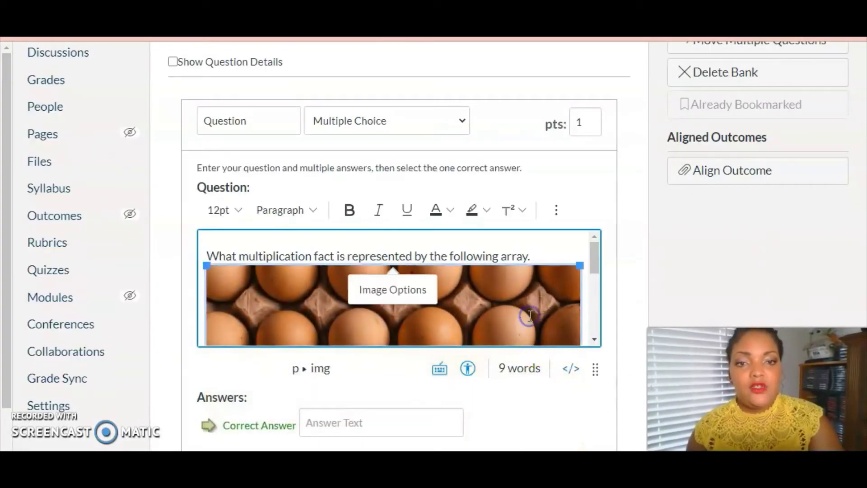
click(410, 289)
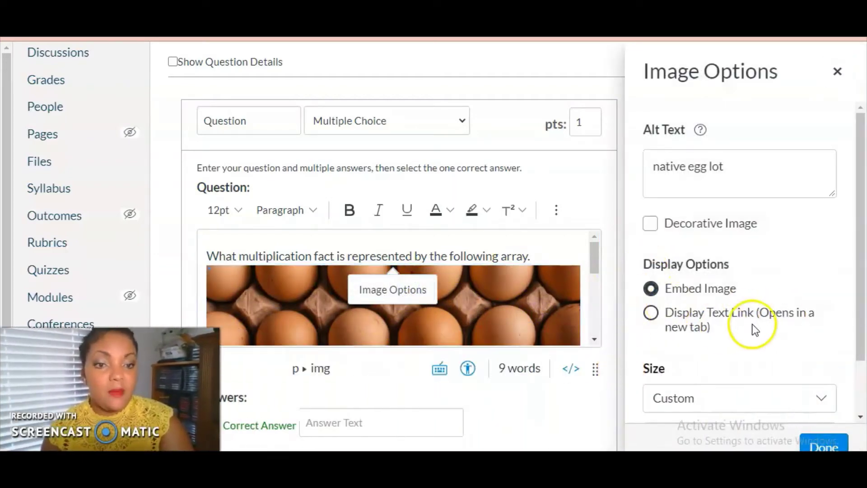
scroll(780, 338, down, 2)
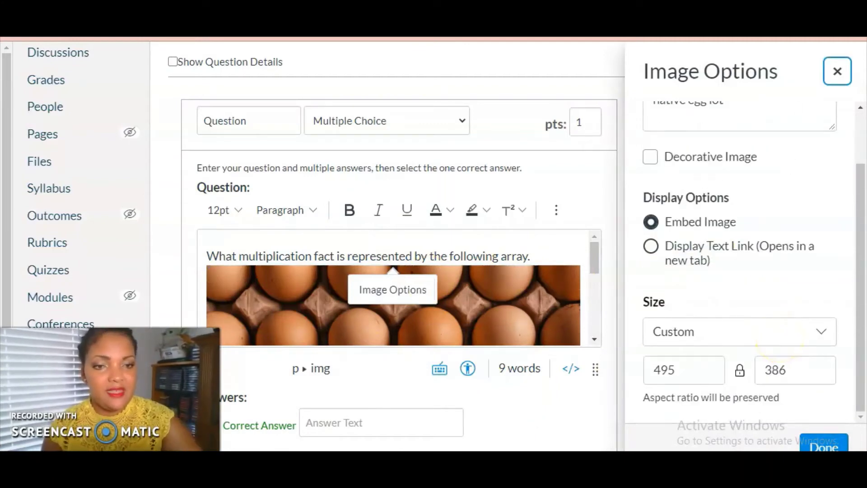
click(820, 332)
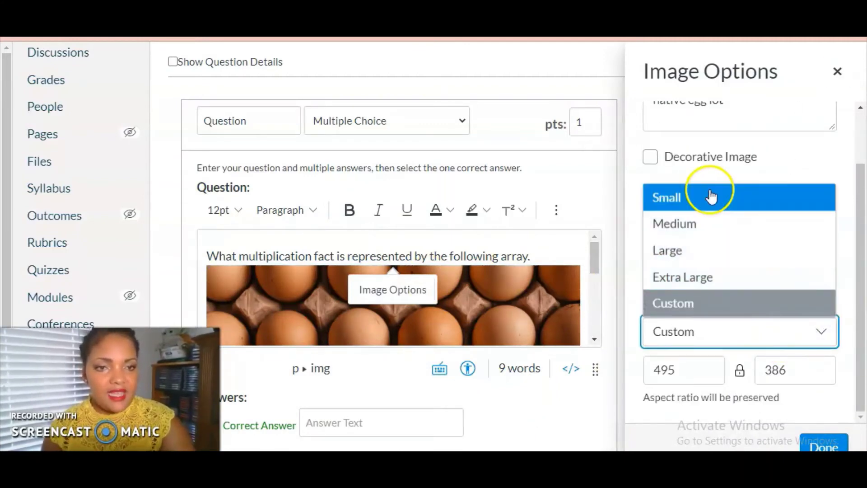
Shrink the egg image proportionally to about a third of its inserted width so the whole array fits in the question box.
click(502, 285)
drag(580, 266, 425, 301)
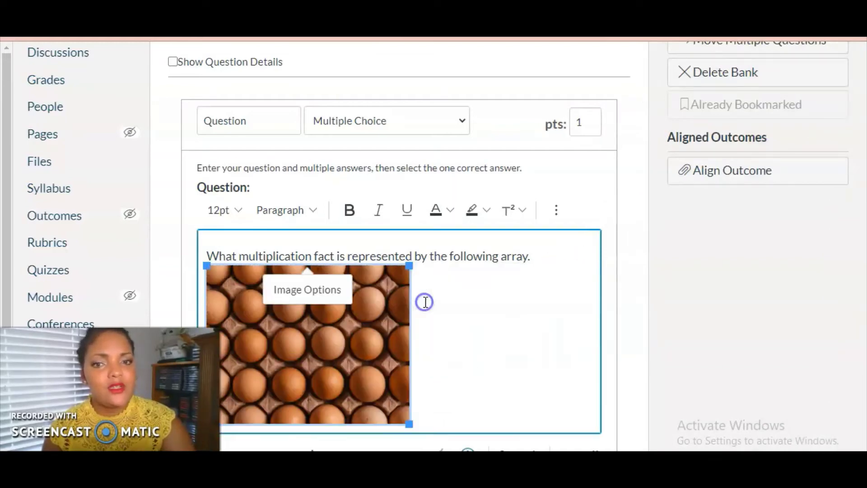
drag(410, 424, 321, 354)
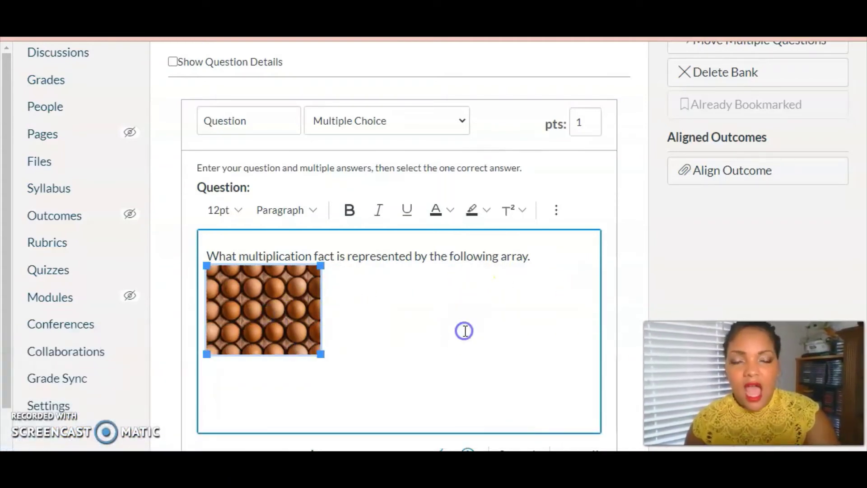
Enter "6x4" as the correct answer and "7x4" as the first possible answer.
scroll(433, 246, down, 2)
scroll(434, 247, down, 3)
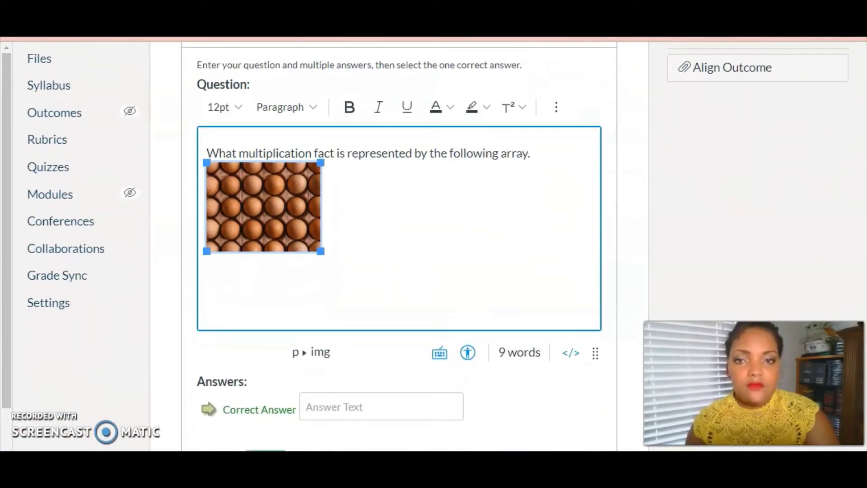
scroll(433, 247, down, 4)
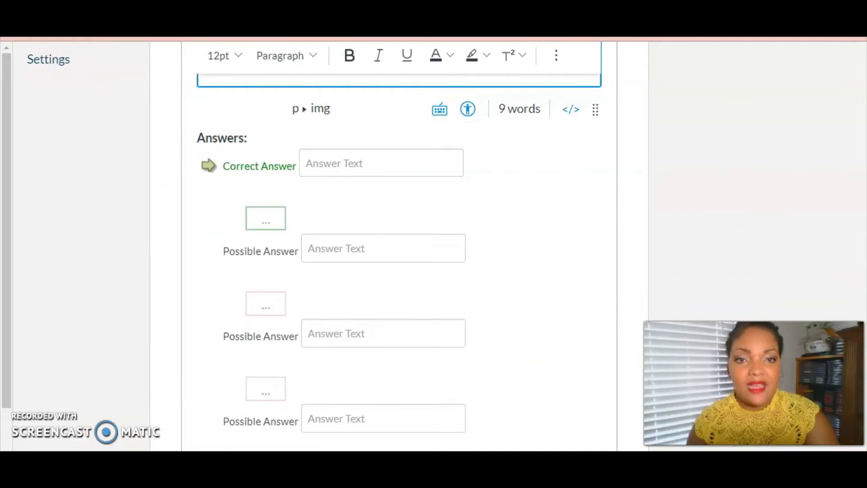
scroll(857, 236, up, 5)
scroll(860, 212, down, 5)
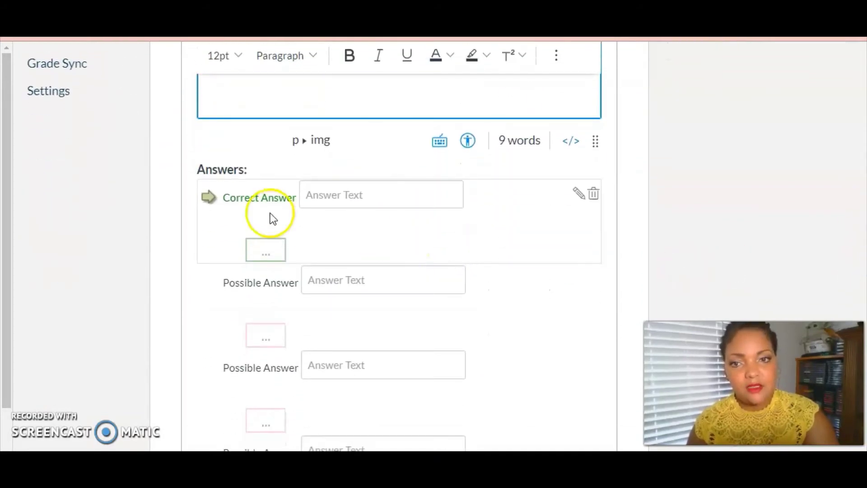
click(332, 194)
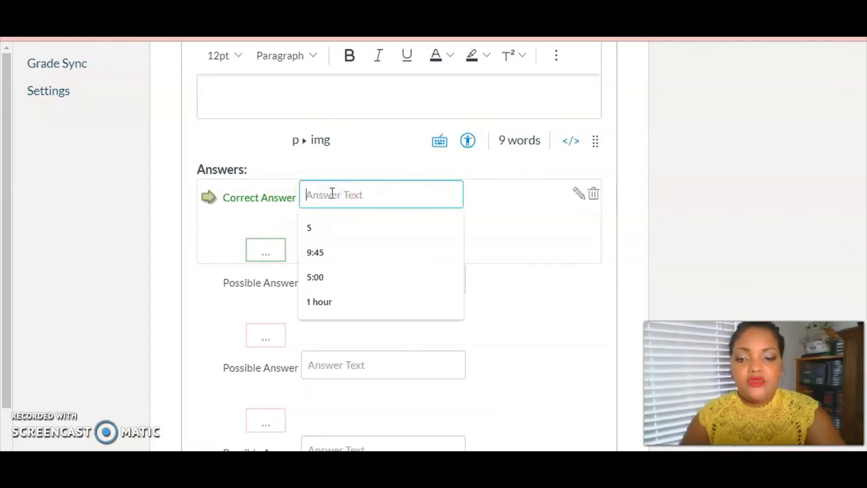
text(6x4)
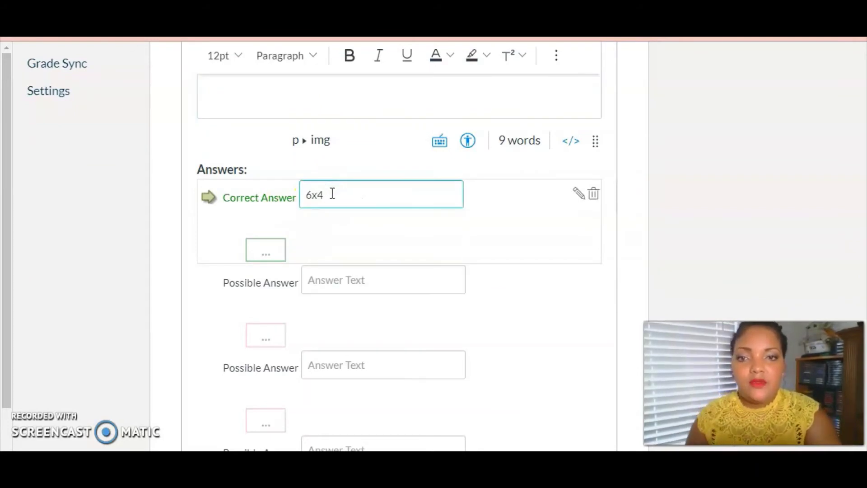
click(346, 283)
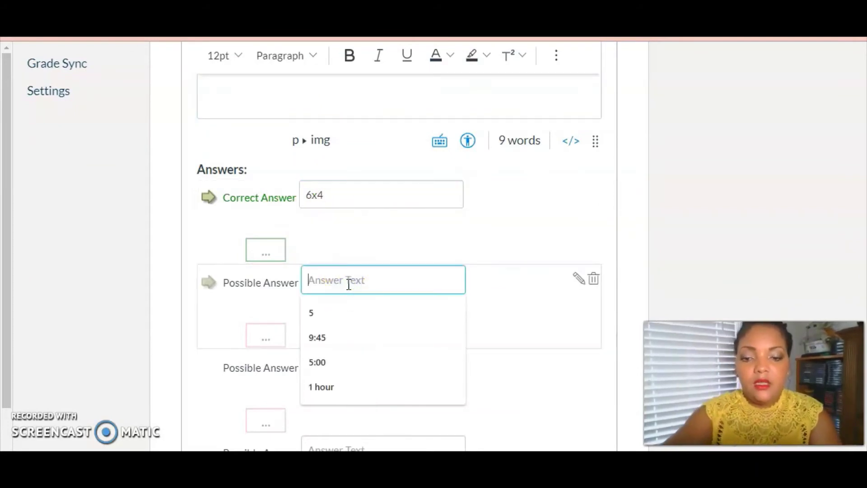
text(7x4)
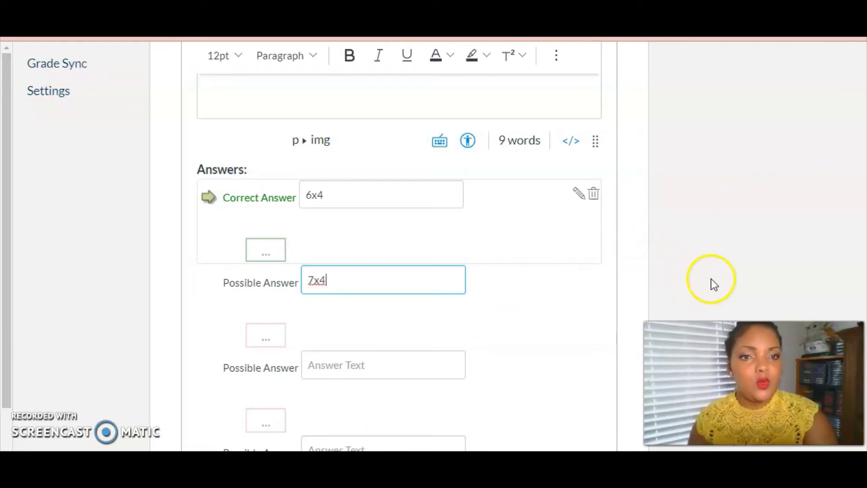
Fill in the remaining two possible answers with "4x6" and "4x7".
scroll(399, 244, down, 1)
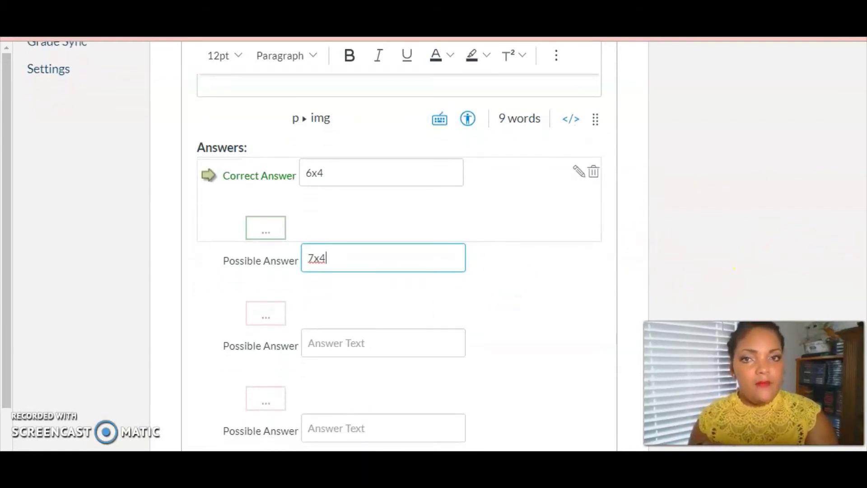
scroll(400, 244, up, 1)
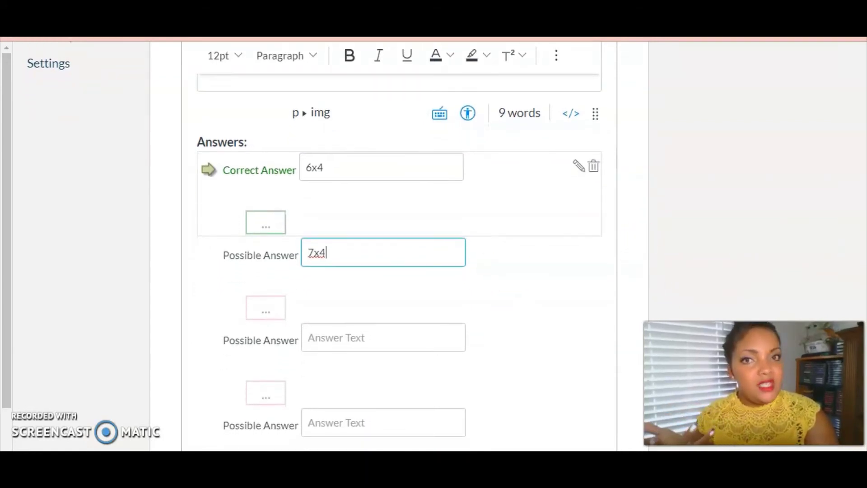
scroll(399, 244, down, 1)
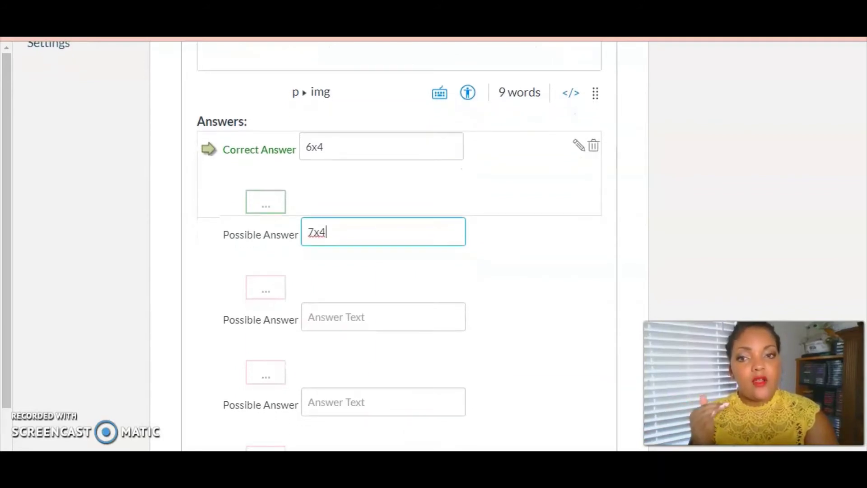
scroll(399, 244, down, 1)
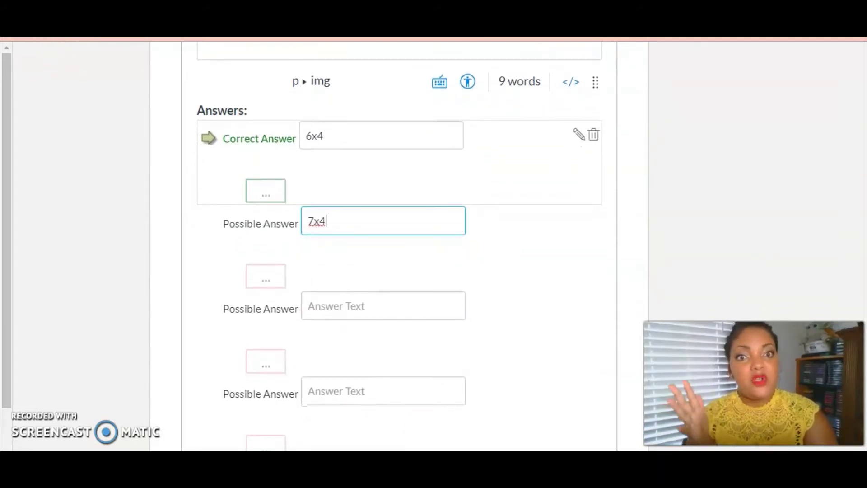
click(415, 306)
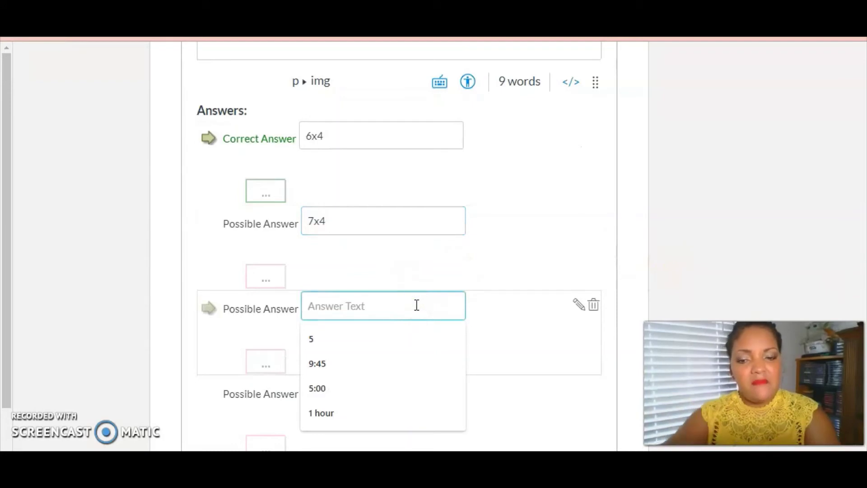
text(4x6)
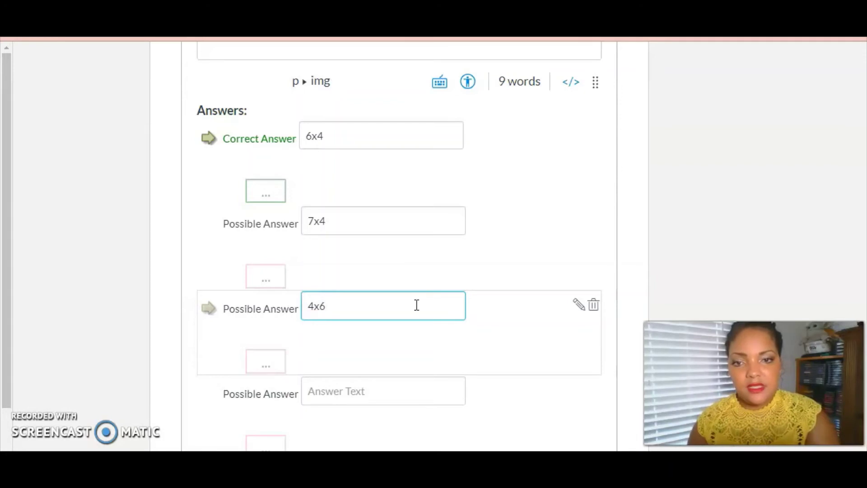
click(324, 394)
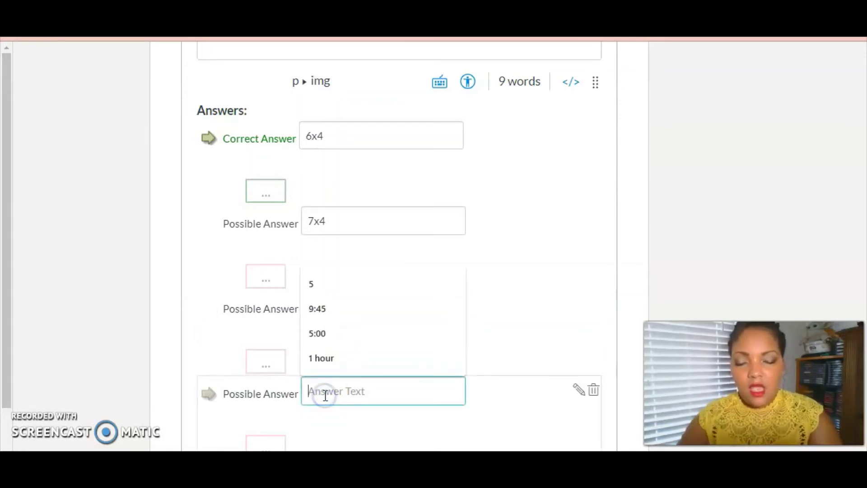
text(4x)
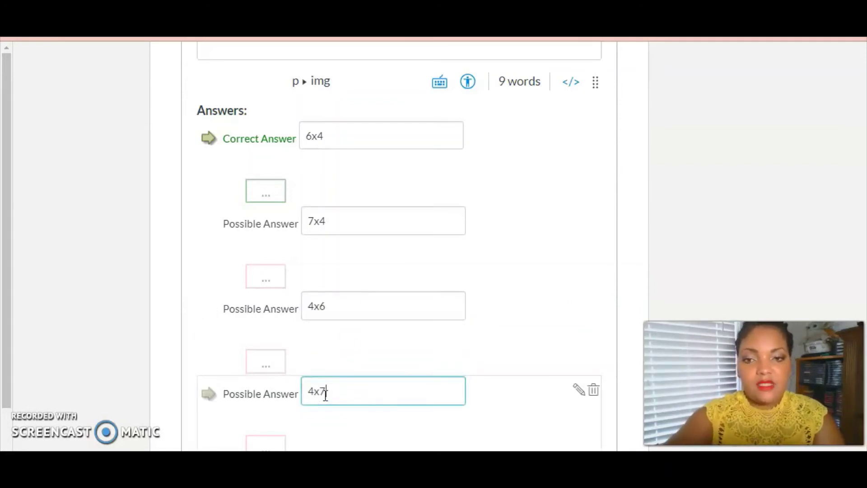
text(7)
click(320, 387)
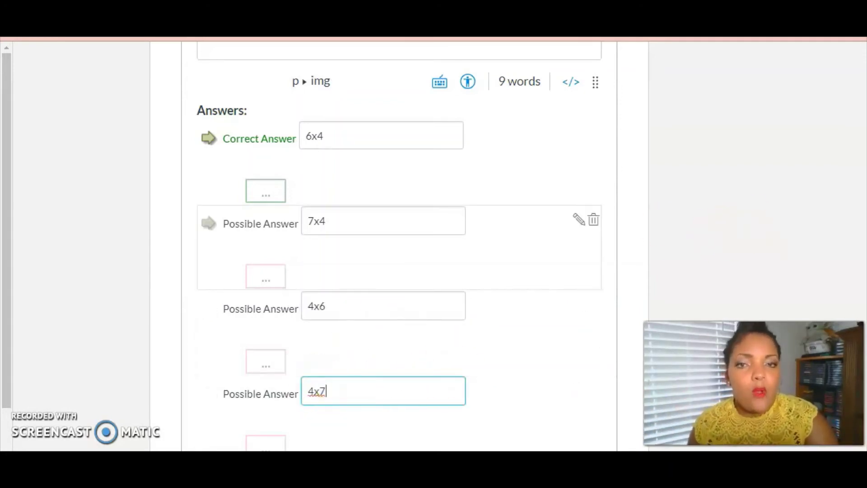
Set the "4x6" answer as the correct one instead of the first answer.
scroll(309, 186, up, 1)
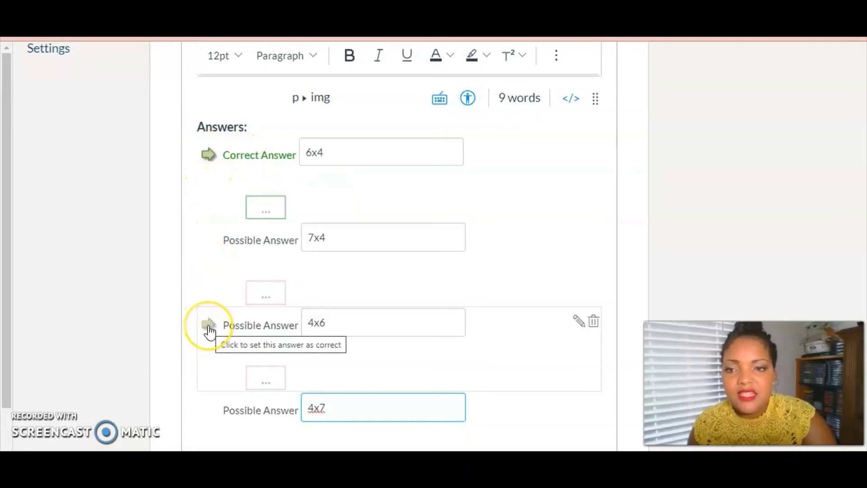
click(210, 332)
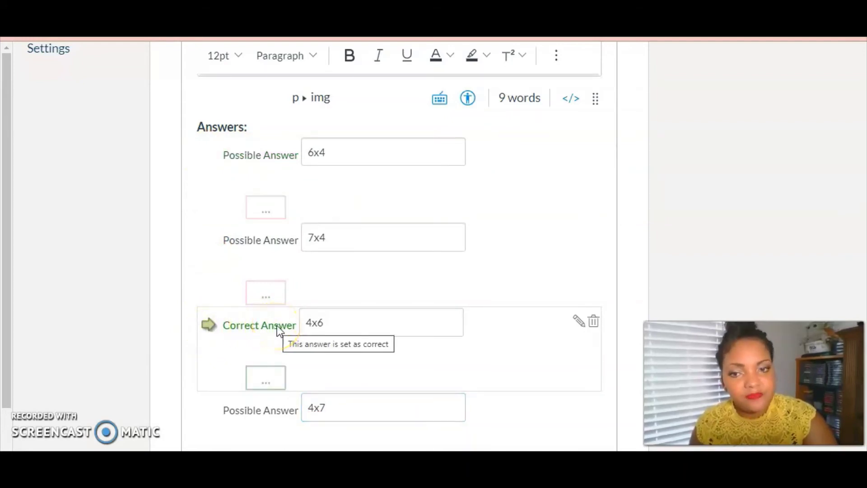
Open the feedback comment editor for the "6x4" answer and close it without adding a comment.
click(266, 212)
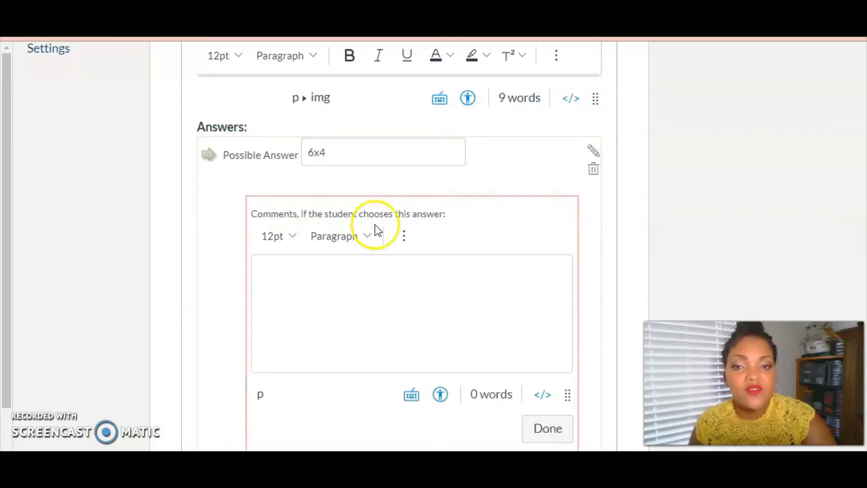
click(418, 294)
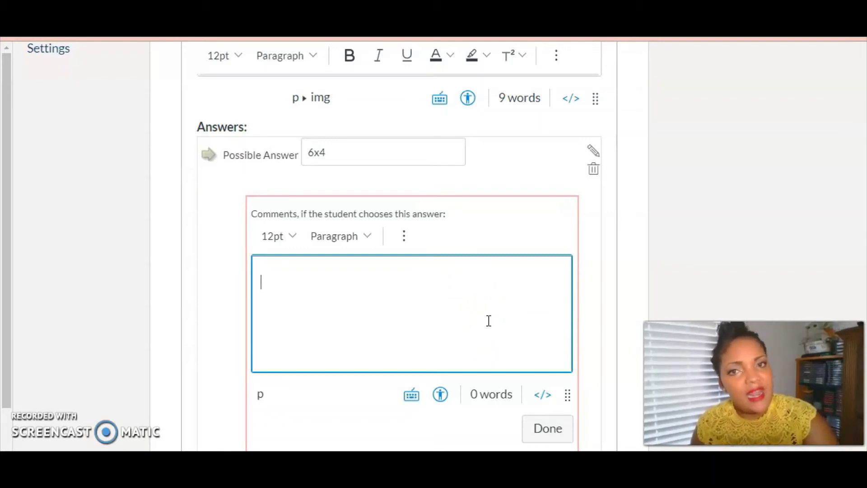
click(510, 299)
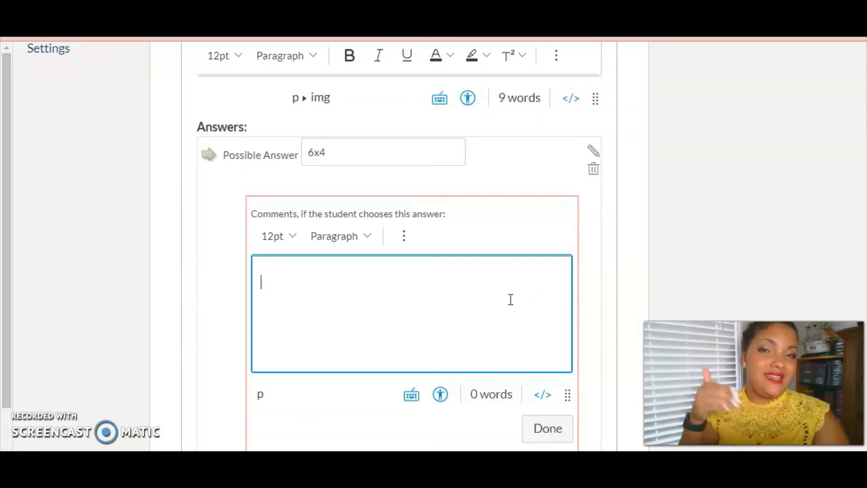
click(529, 328)
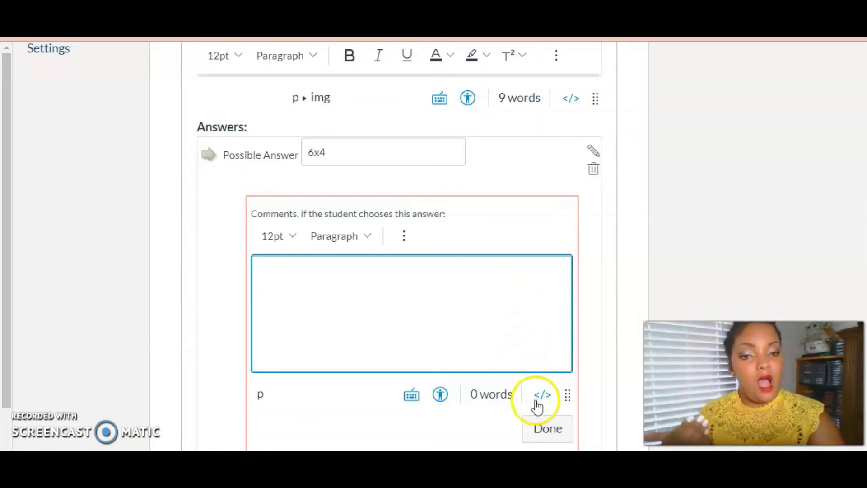
click(548, 428)
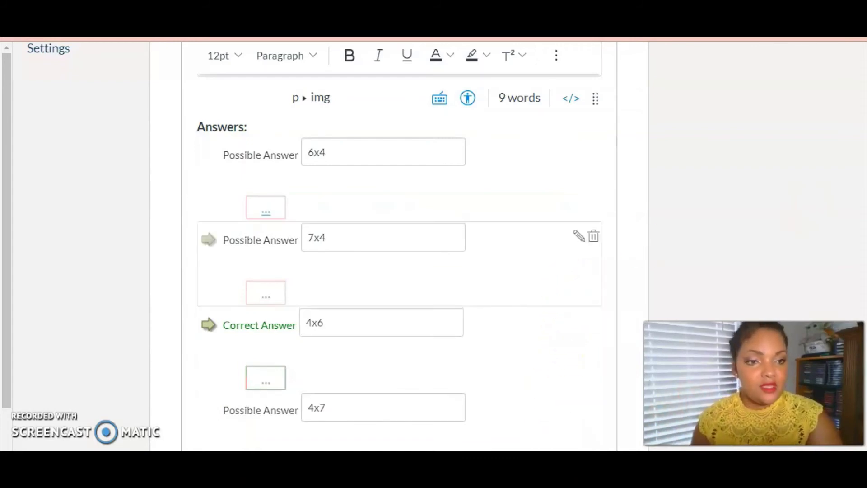
Save the multiple-choice egg array question to the Multiplication bank.
scroll(400, 244, down, 3)
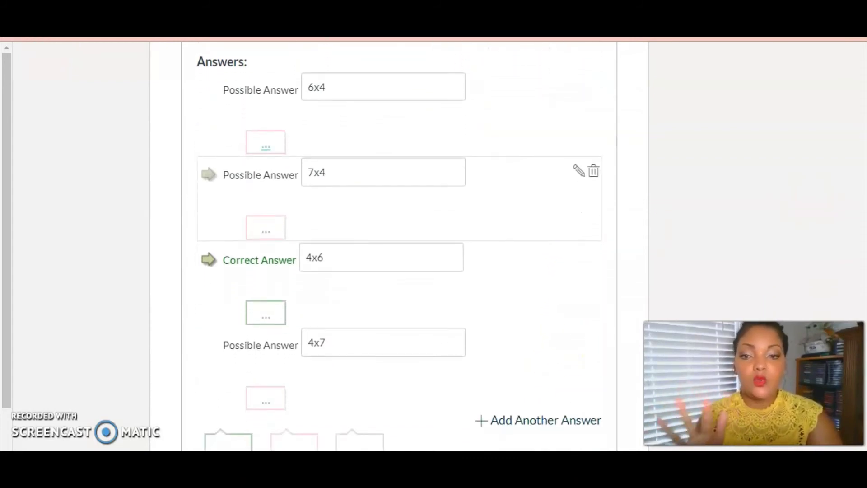
scroll(400, 244, down, 1)
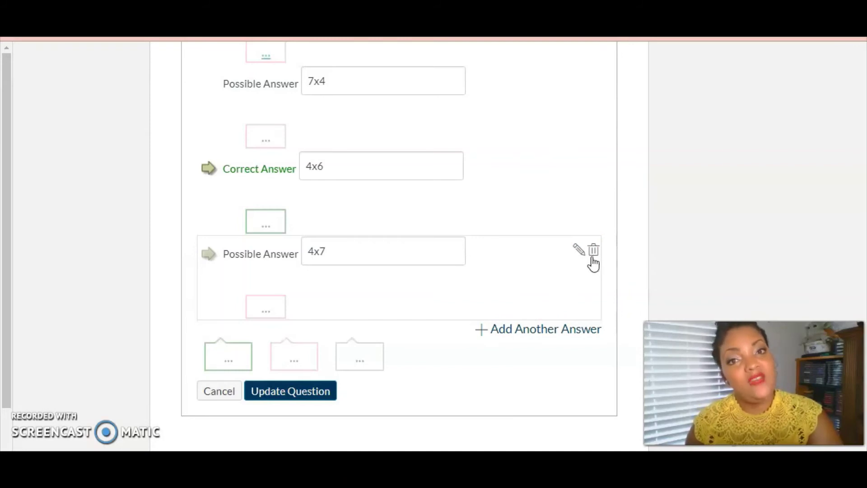
click(300, 393)
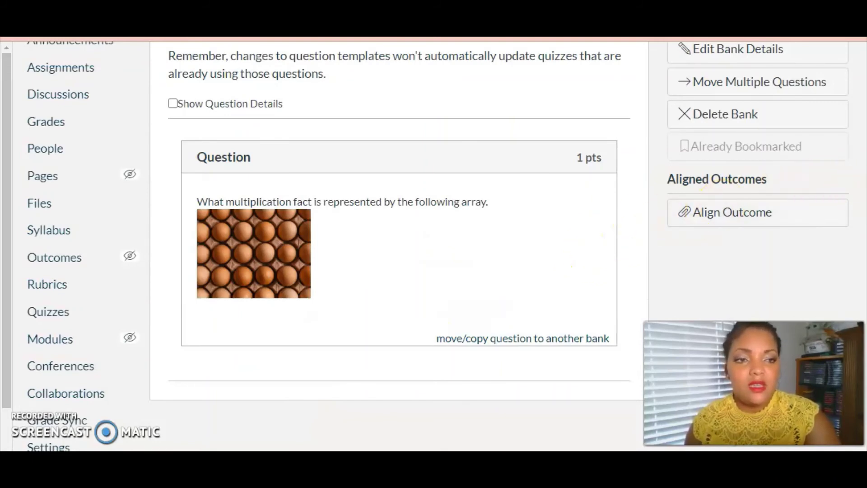
Add another question to the Multiplication bank and set its type to True/False.
scroll(725, 171, up, 3)
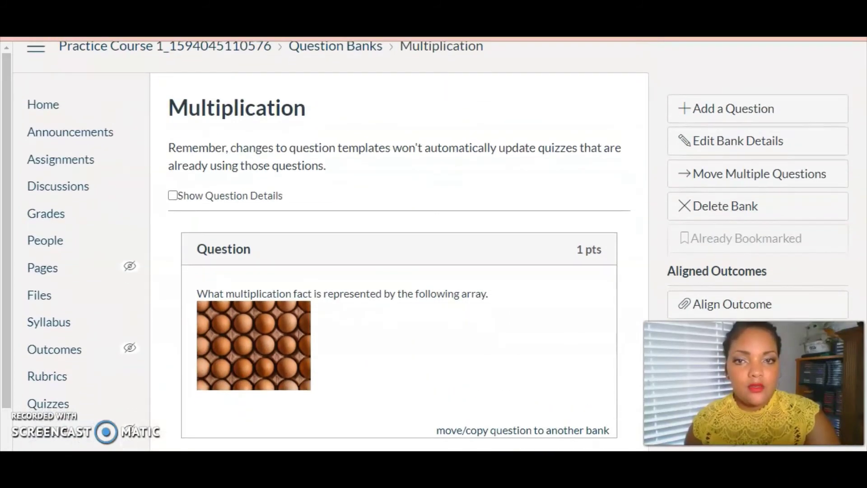
click(698, 110)
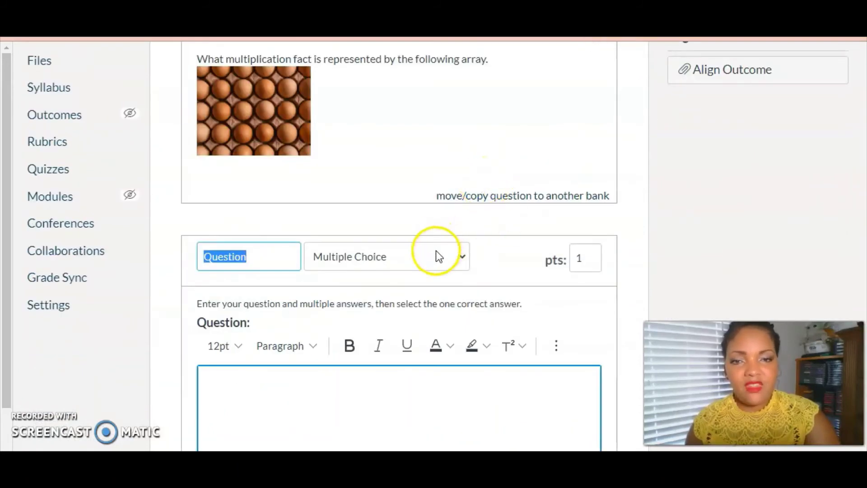
click(437, 256)
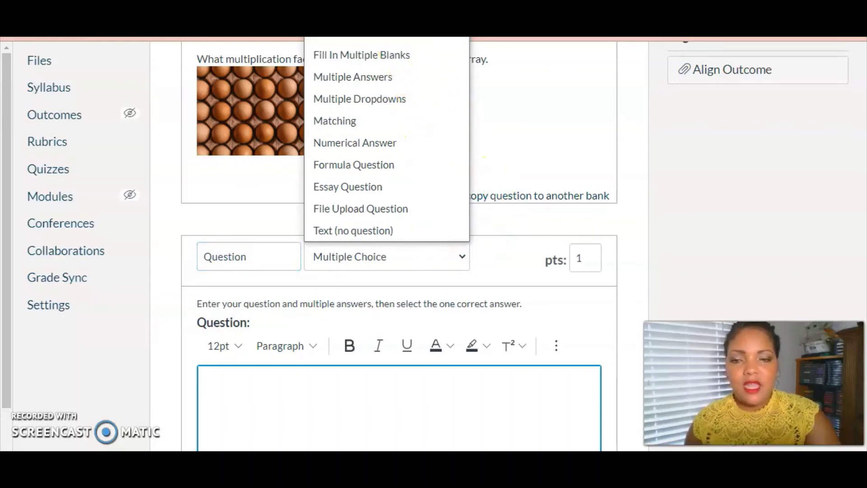
click(388, 12)
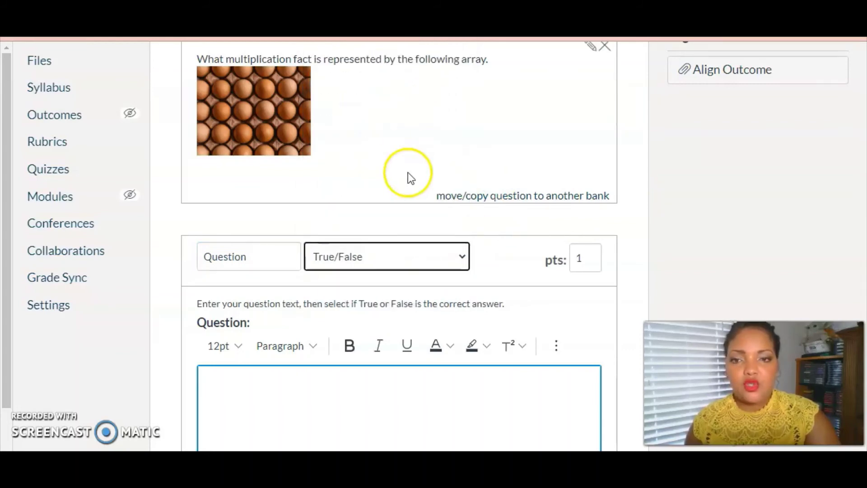
Enter "The product of 8 x 4 is 84" as the True/False question's text.
click(420, 395)
scroll(852, 150, down, 3)
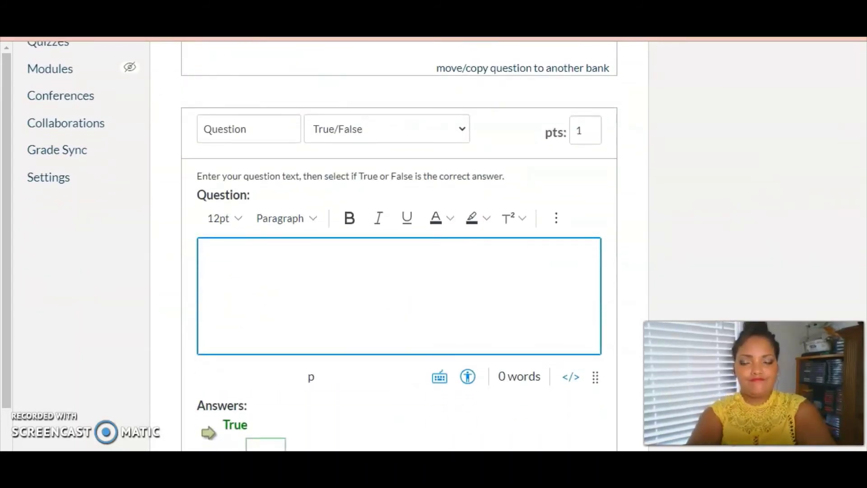
text(The product of 8 x4)
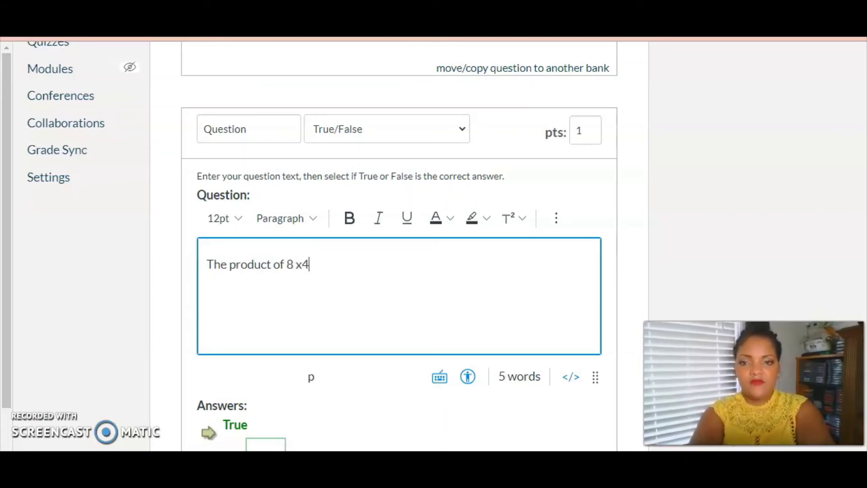
key(BackSpace)
key(BackSpace)
key(BackSpace)
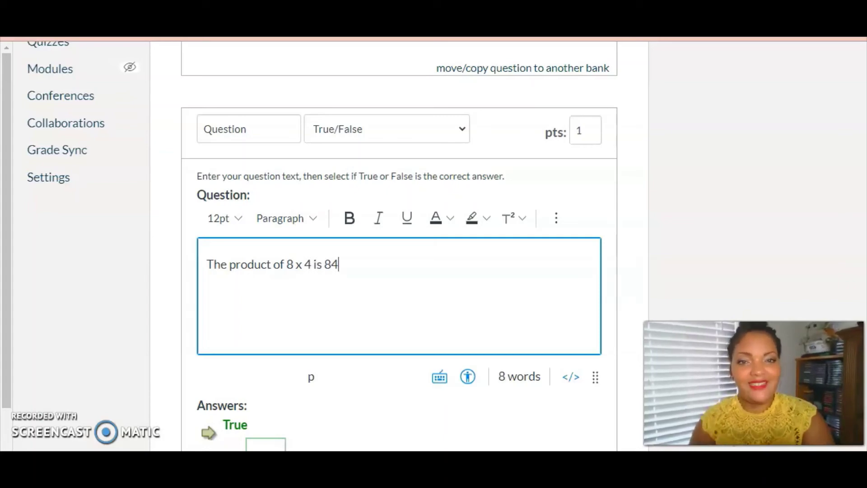
Set False as the correct answer and save the True/False question.
scroll(503, 286, down, 3)
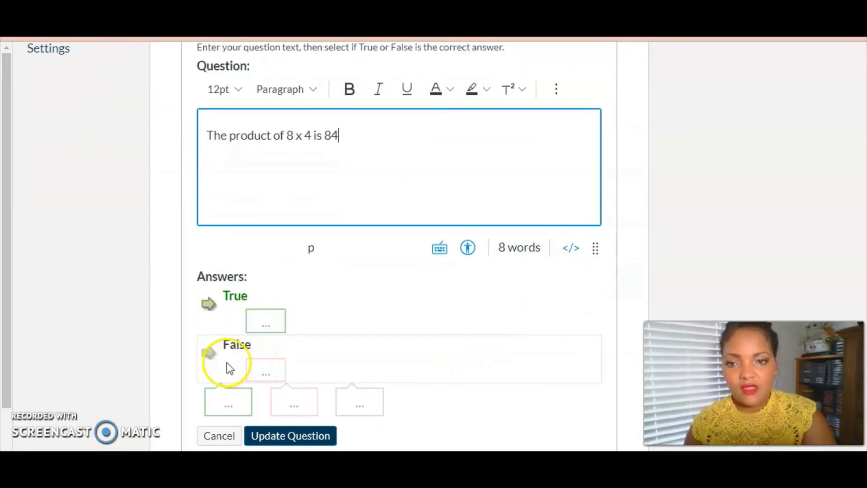
click(212, 357)
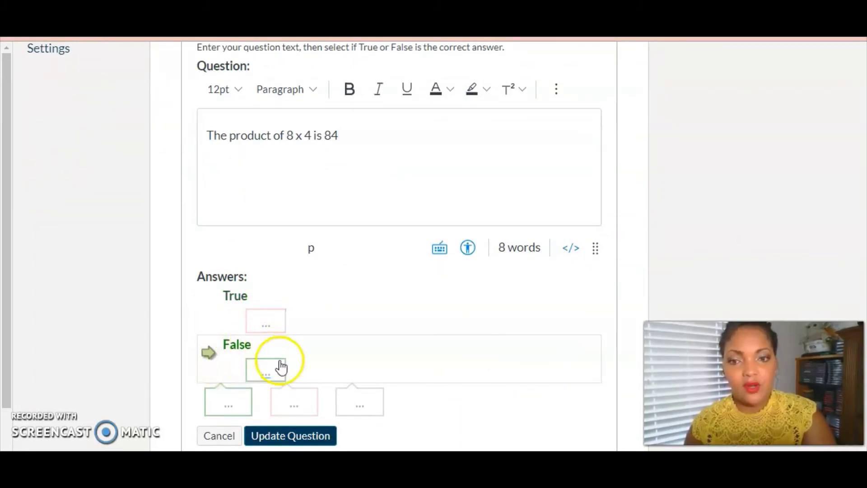
scroll(497, 312, down, 1)
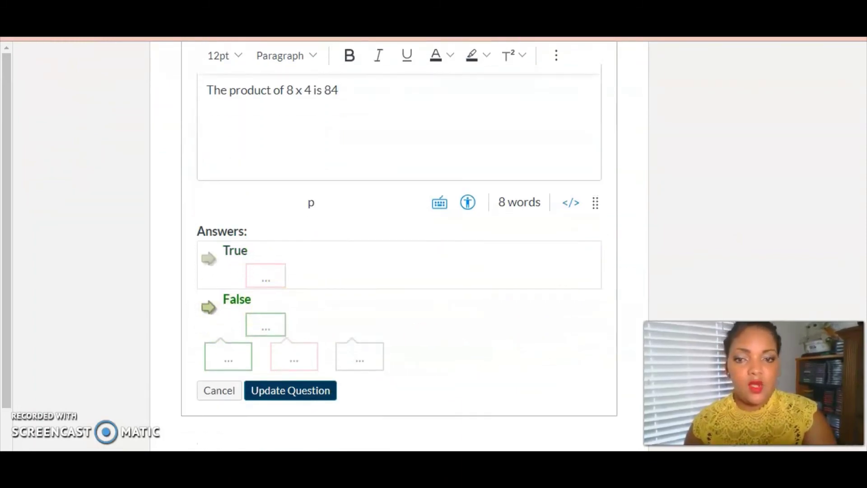
click(300, 389)
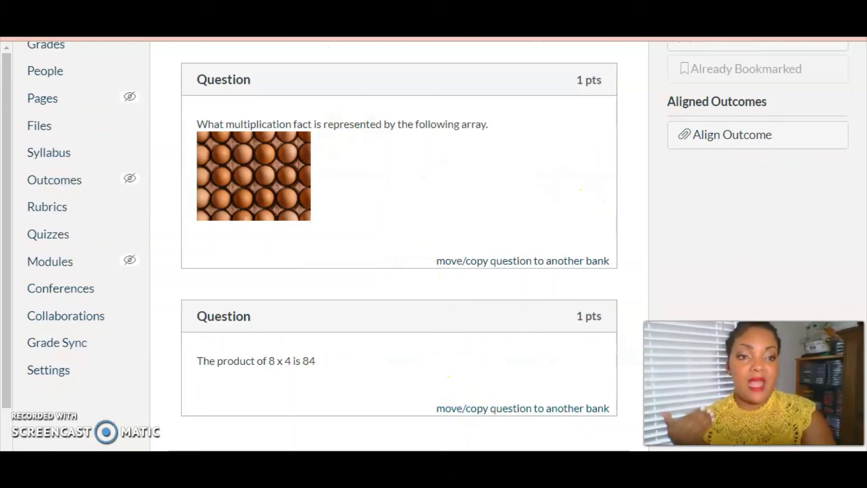
Go to the course's Quizzes page from the Multiplication question bank.
scroll(397, 244, up, 4)
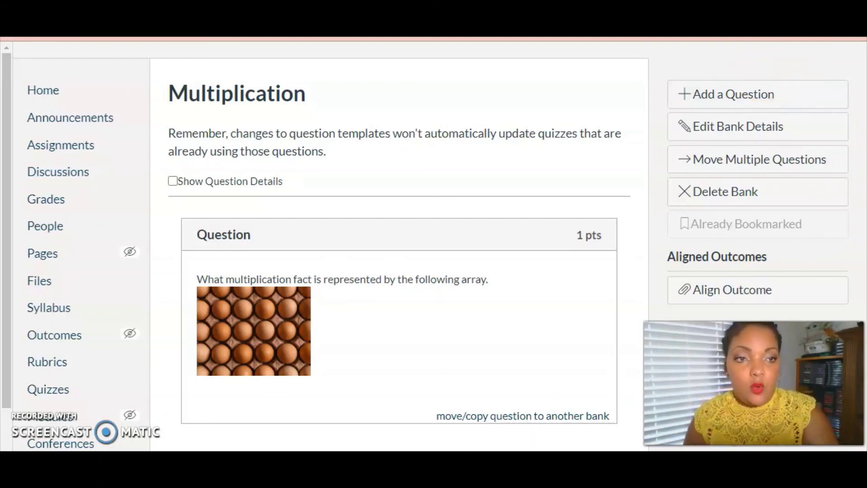
scroll(434, 246, down, 2)
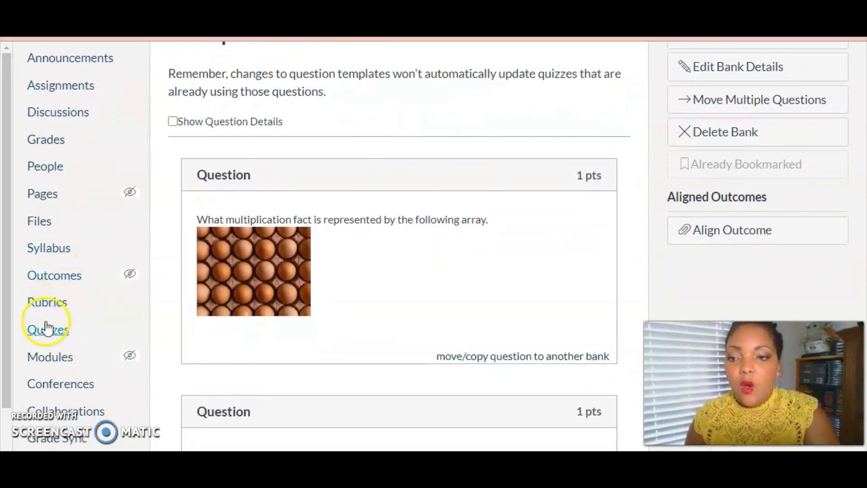